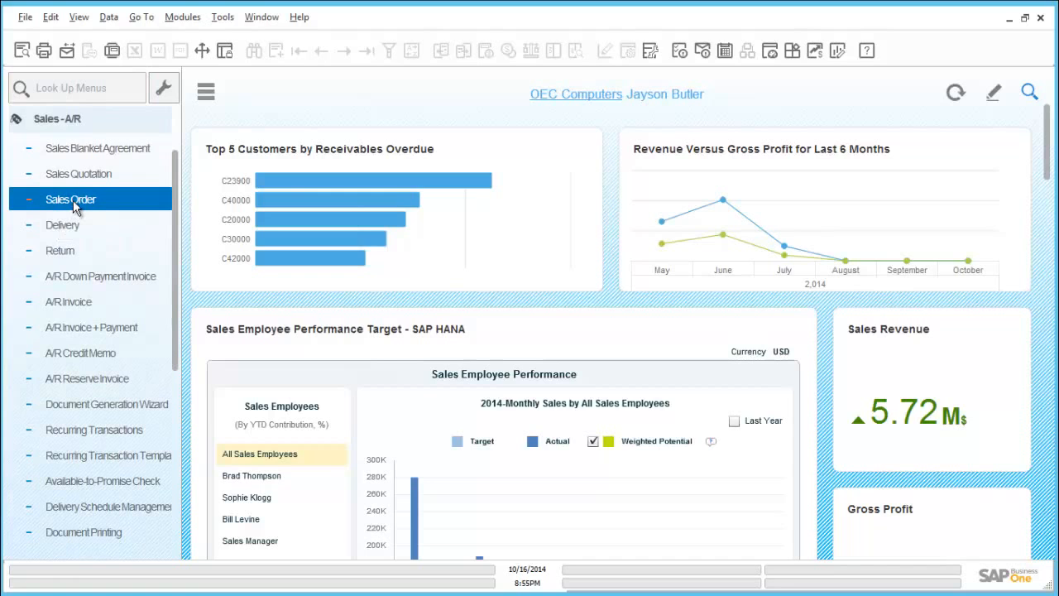
Step: Open the most recent sales order and review the in-stock, committed and ordered quantities on its item line
left_click(73, 206)
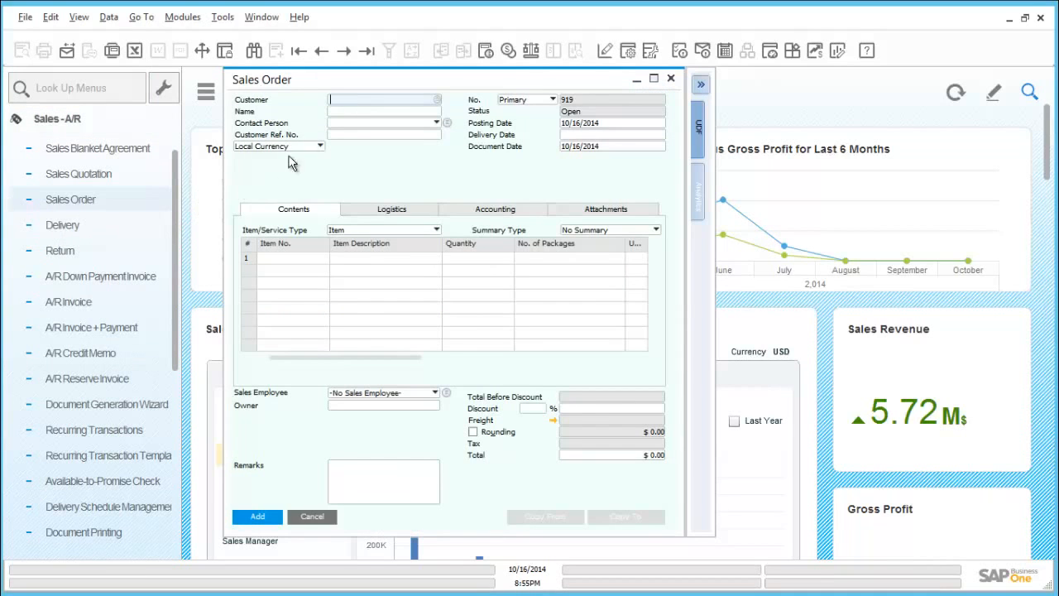
left_click(322, 51)
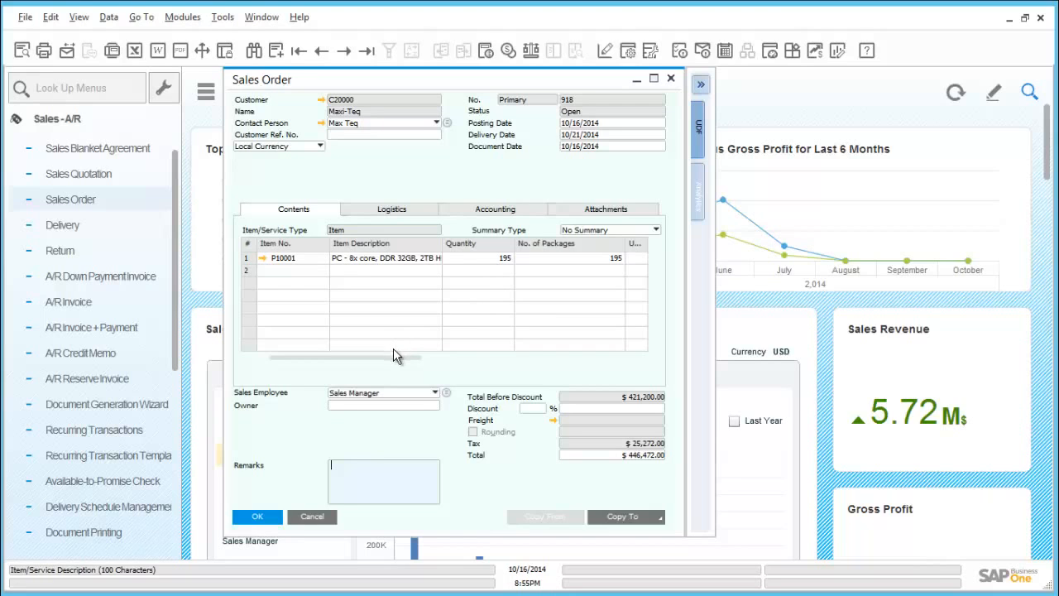
left_click_drag(394, 357, 629, 337)
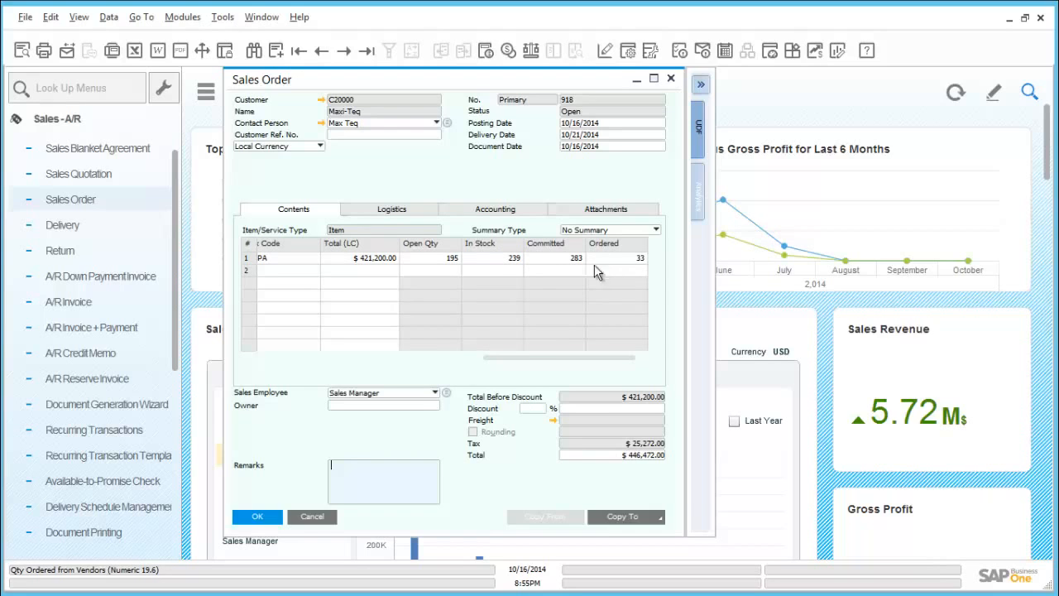
left_click_drag(482, 361, 274, 361)
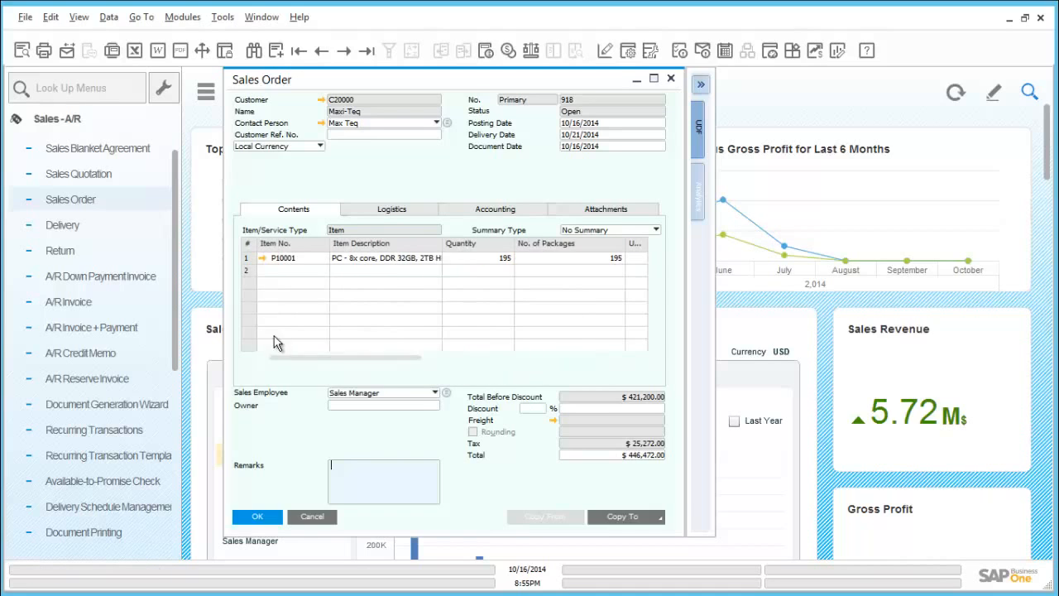
Step: Open the master data of item P10001 through its bill of materials and examine the inventory levels per warehouse
left_click(263, 258)
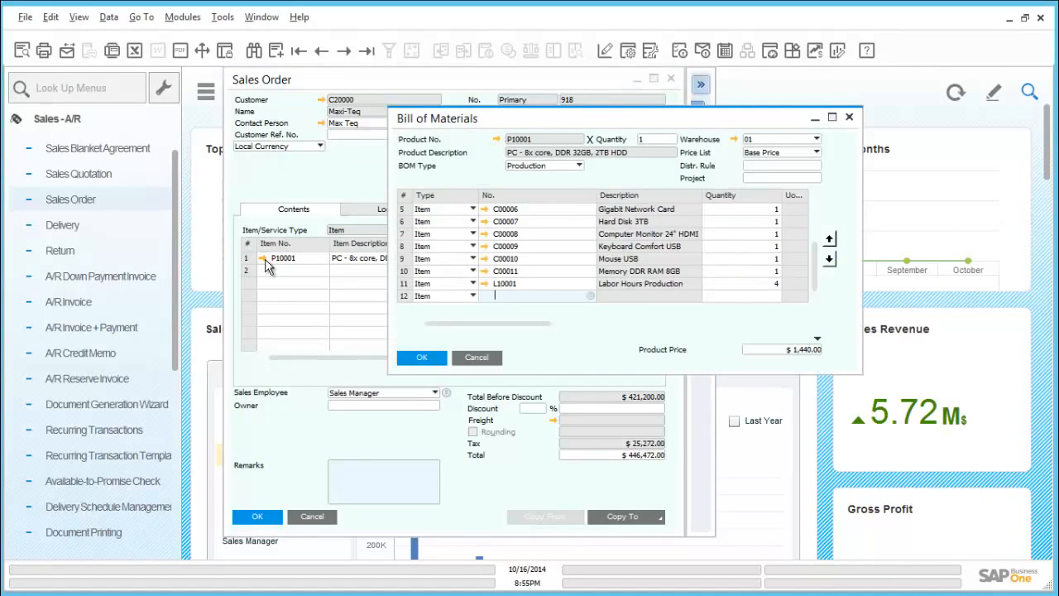
left_click(497, 139)
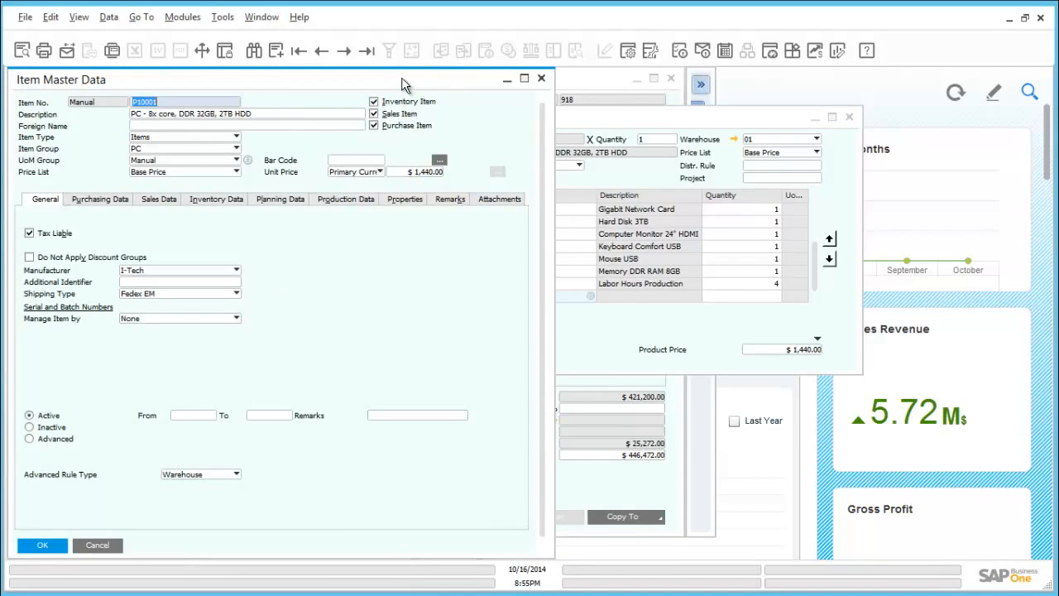
left_click_drag(401, 77, 536, 79)
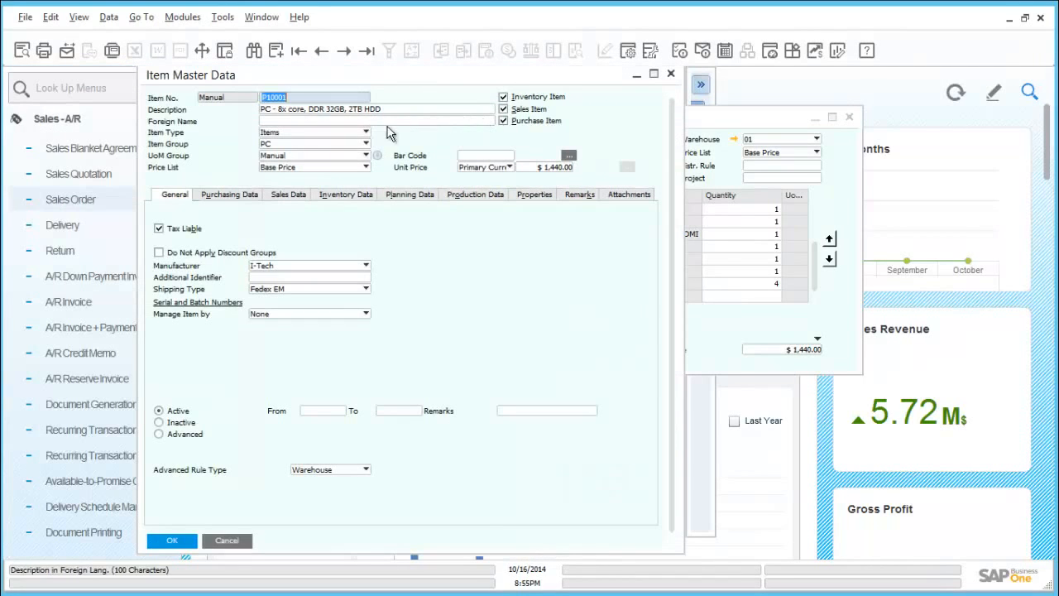
left_click(374, 196)
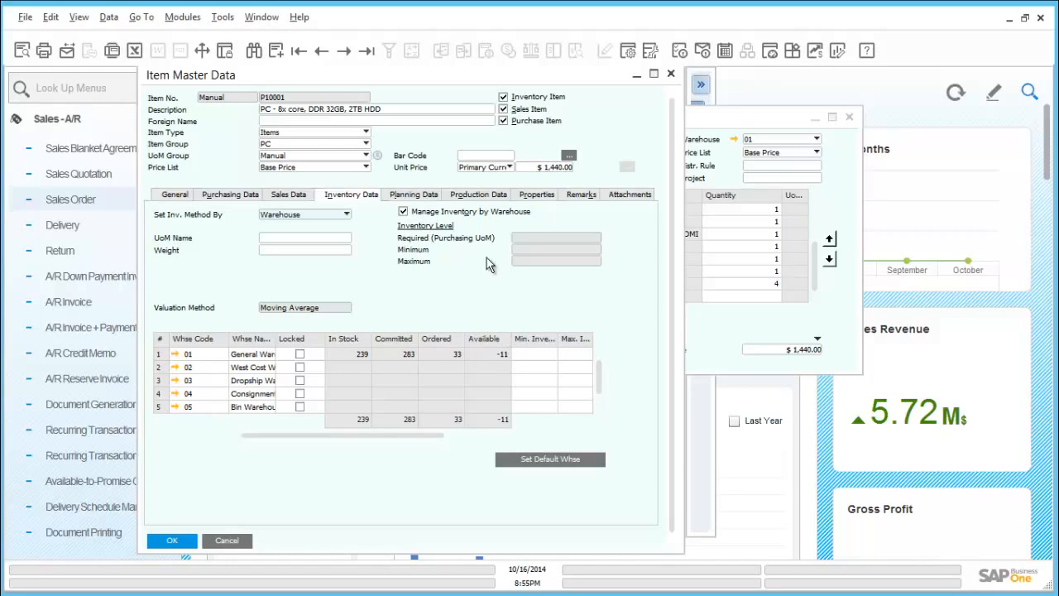
Step: Examine the planning and procurement methods of item P10001, and close the item, bill of materials and sales order
left_click(431, 200)
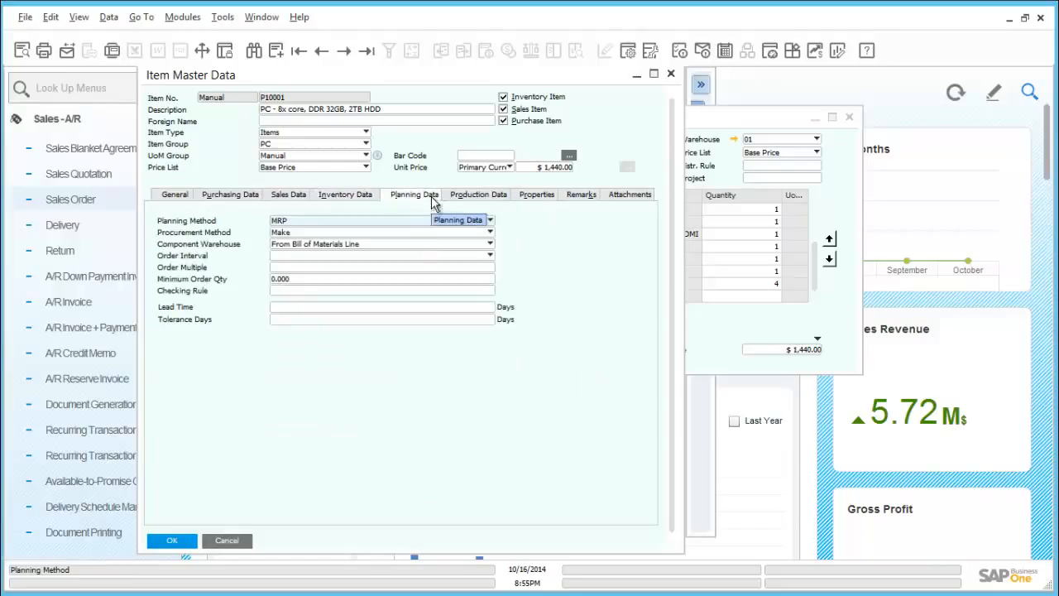
left_click(316, 234)
left_click(315, 234)
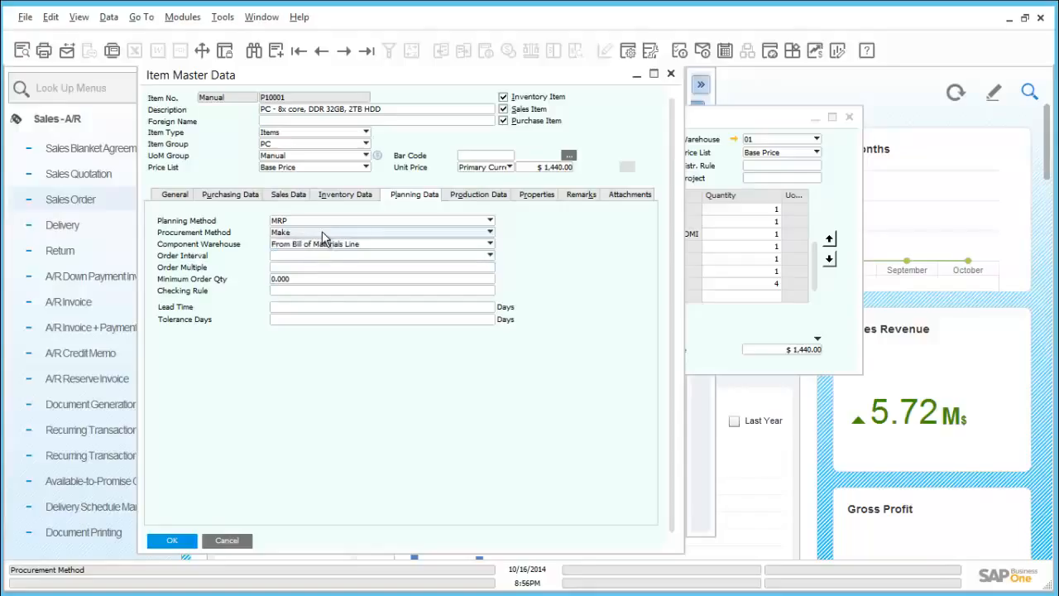
left_click(245, 543)
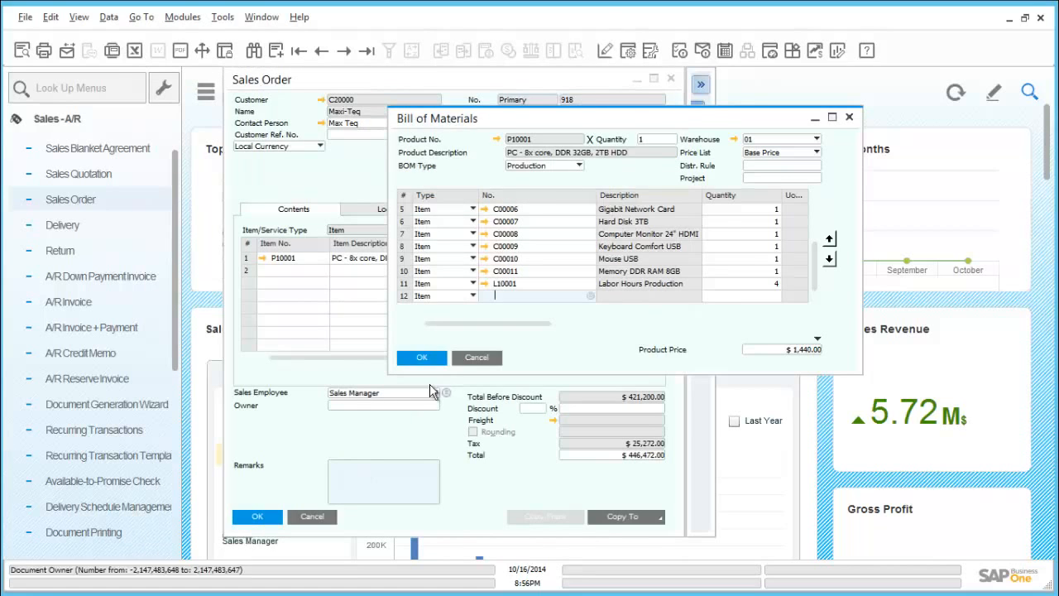
left_click(467, 366)
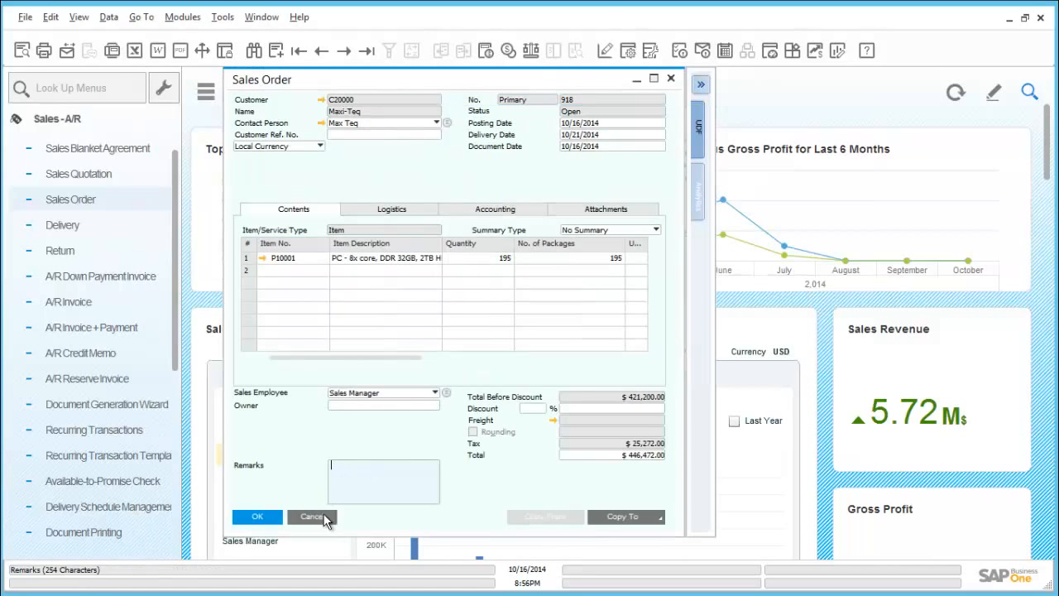
left_click(317, 517)
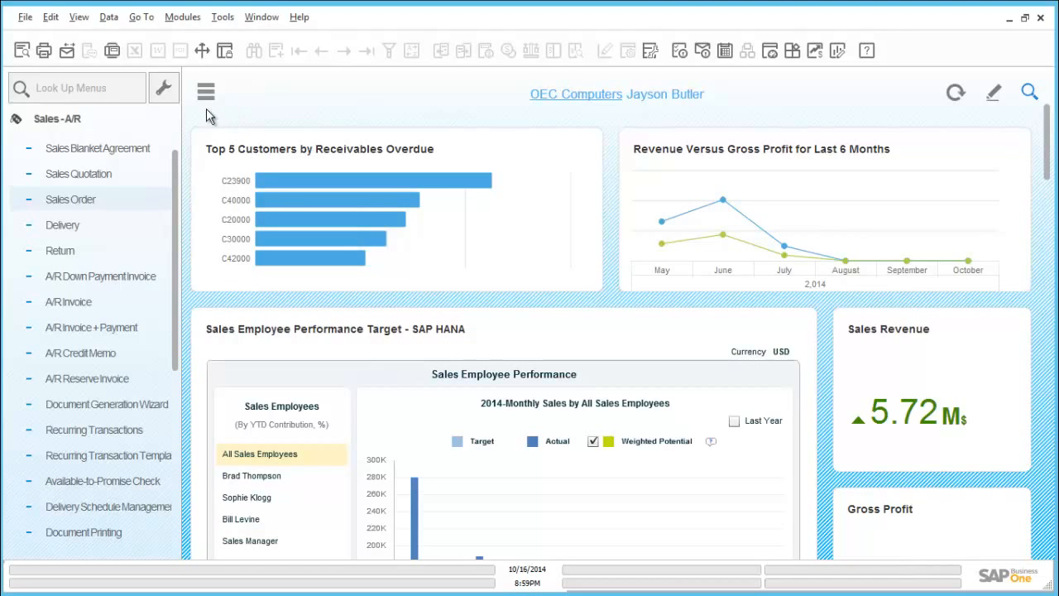
Step: Start a new standard production order for product P10001, chosen from the list of bills of materials
left_click(80, 121)
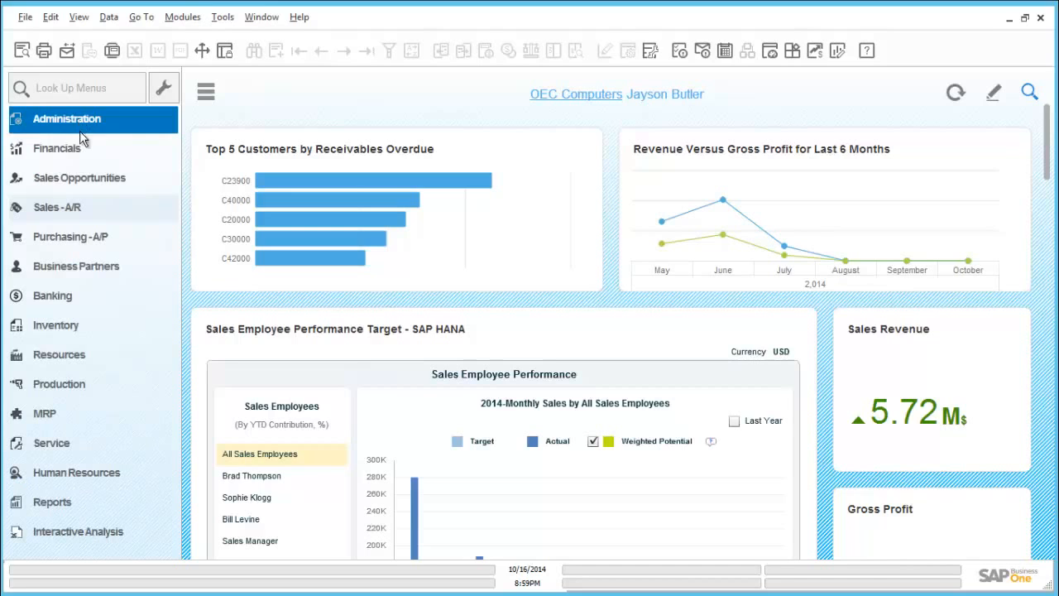
left_click(88, 385)
scroll(88, 386, "down", 3)
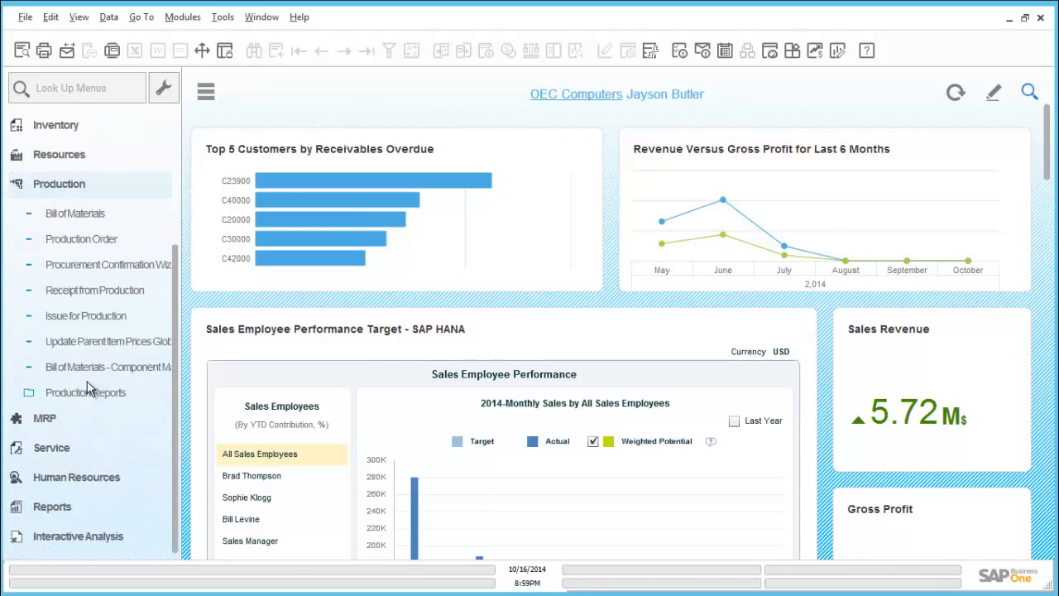
left_click(92, 241)
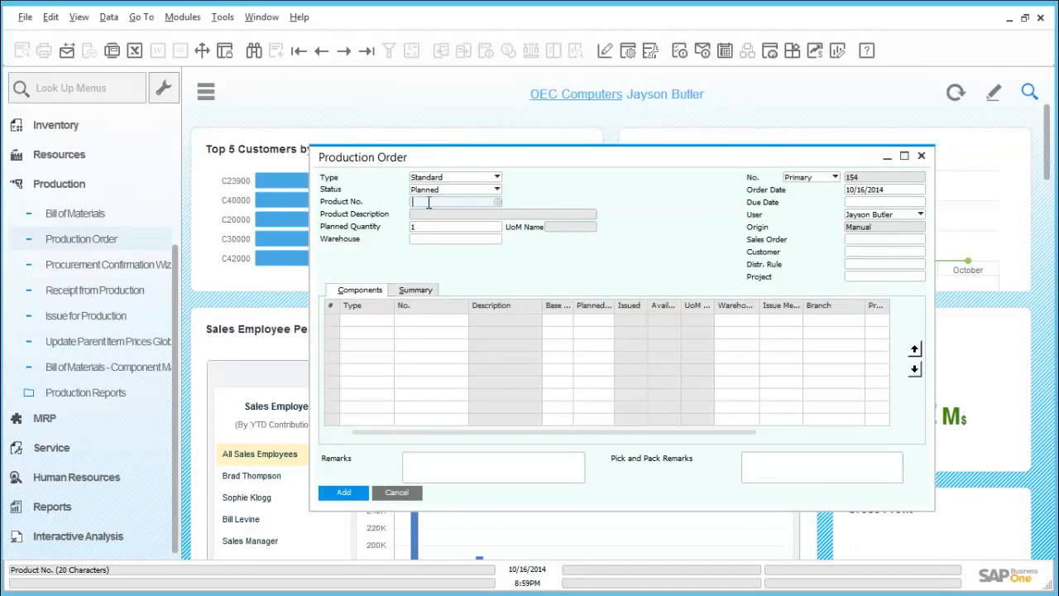
key("Tab")
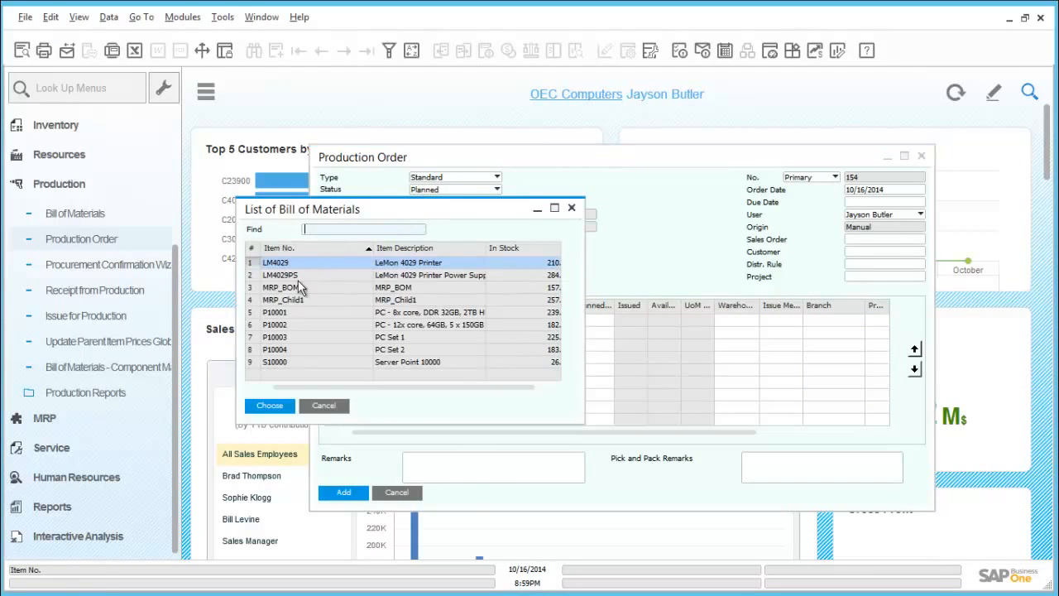
double_click(286, 312)
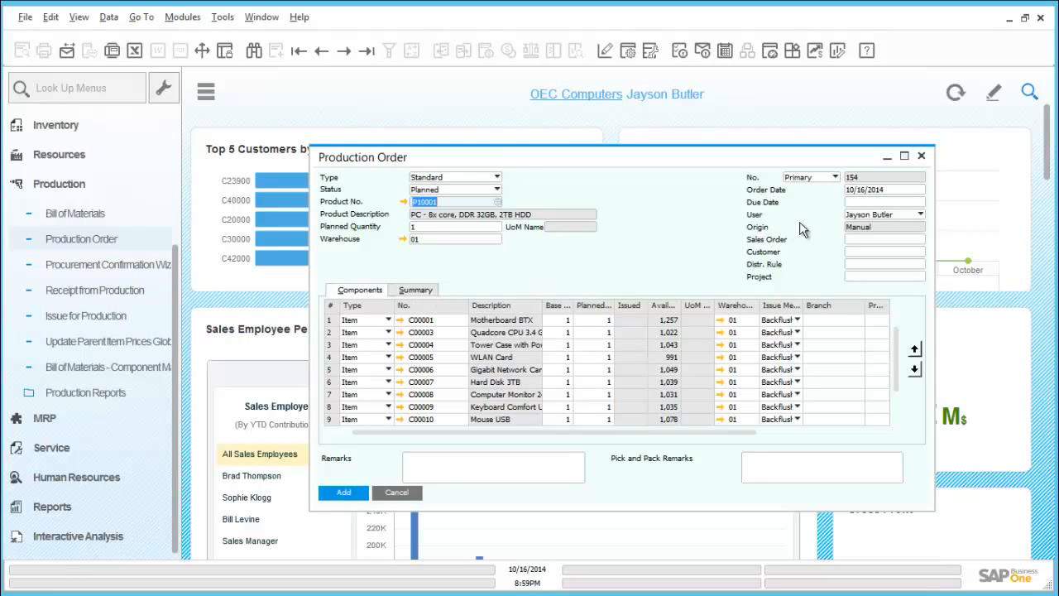
Step: Try a due date of 10/21/2014 and a link to the Maxi-Teq sales order, closing the production order unsaved
left_click(858, 203)
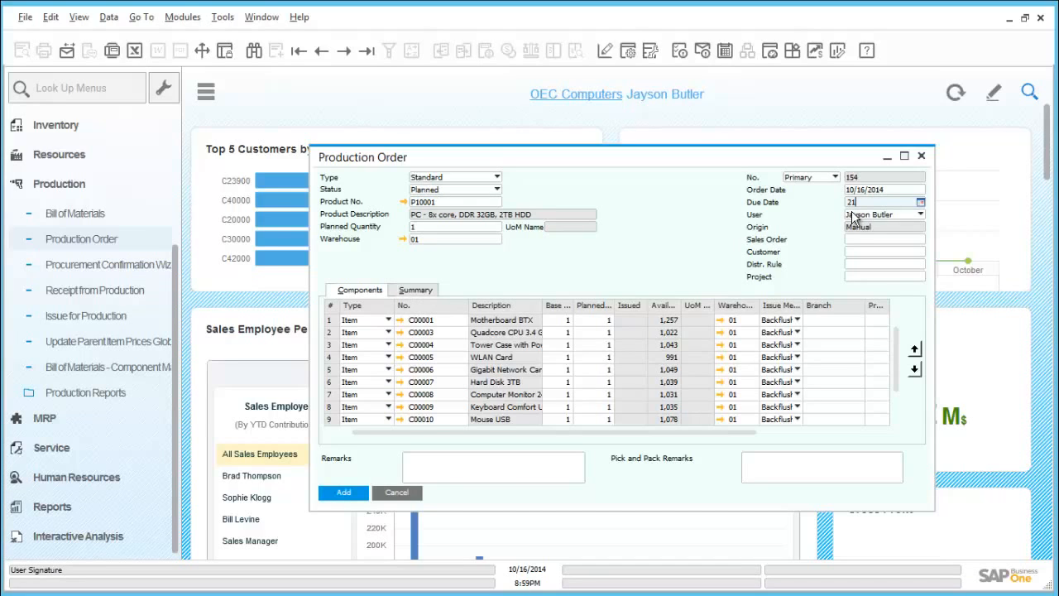
key("Tab")
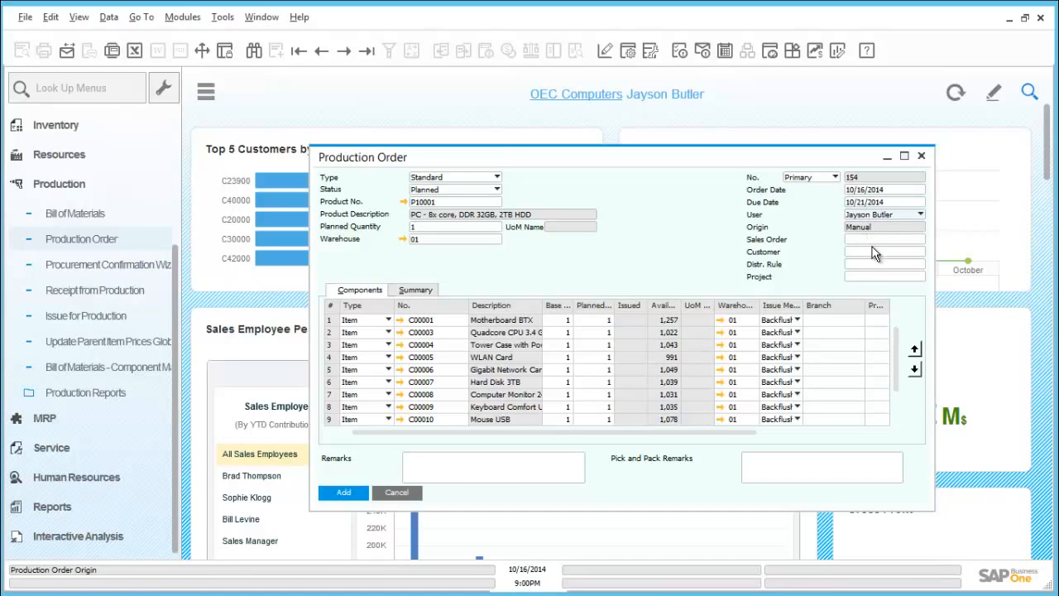
left_click(874, 240)
type("918")
key("Tab")
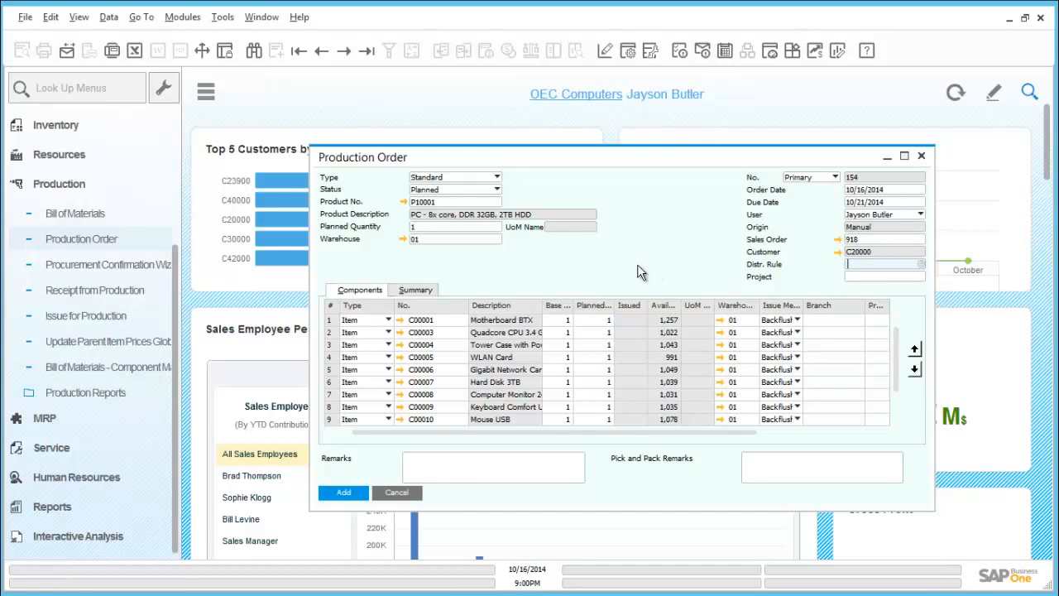
left_click(924, 155)
left_click(469, 348)
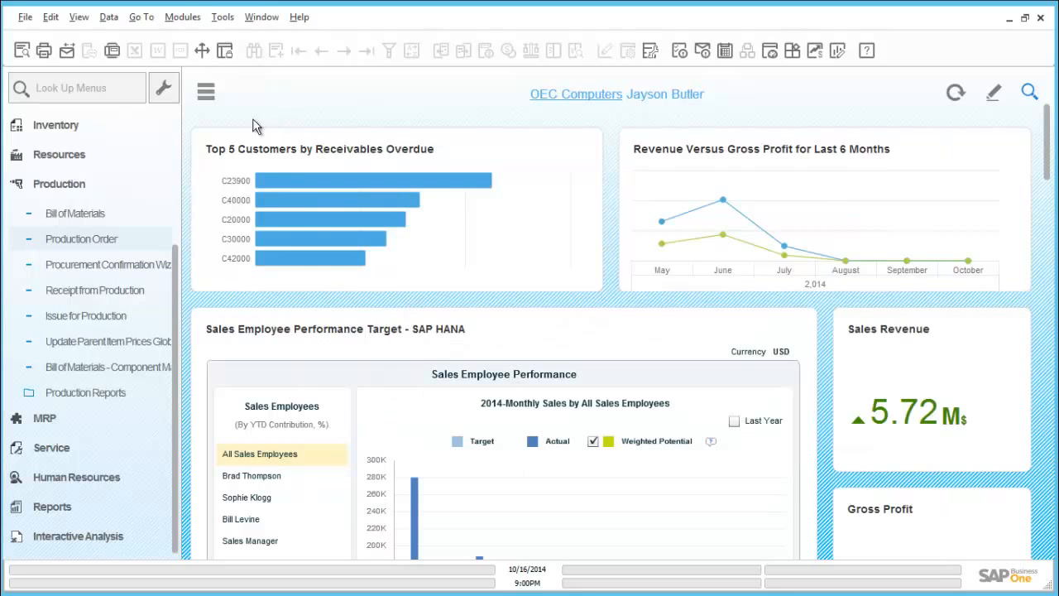
Step: Start the MRP Wizard and load the existing scenario AW 2014
left_click(95, 185)
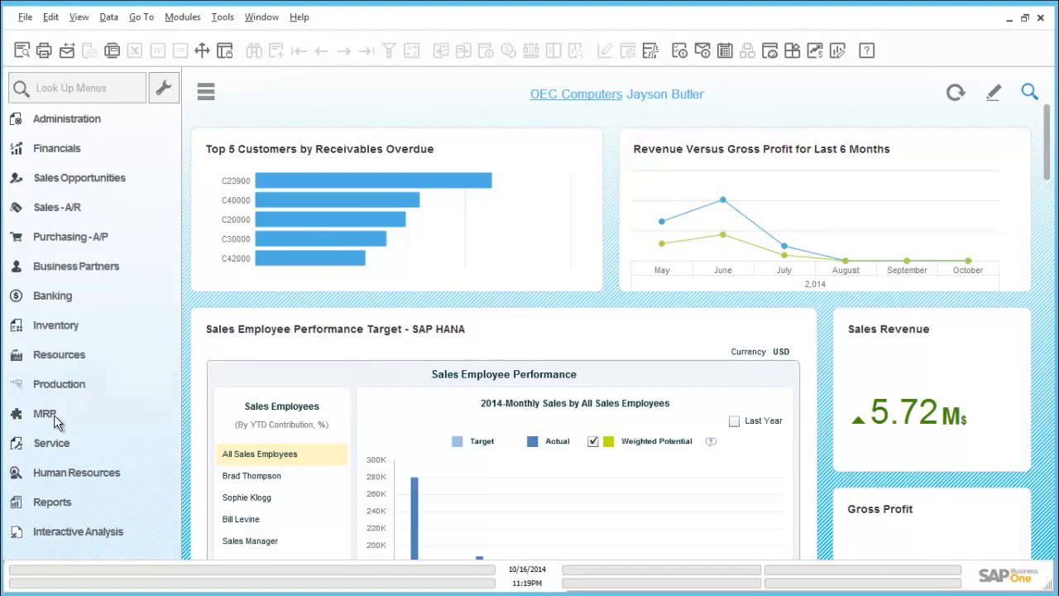
left_click(46, 413)
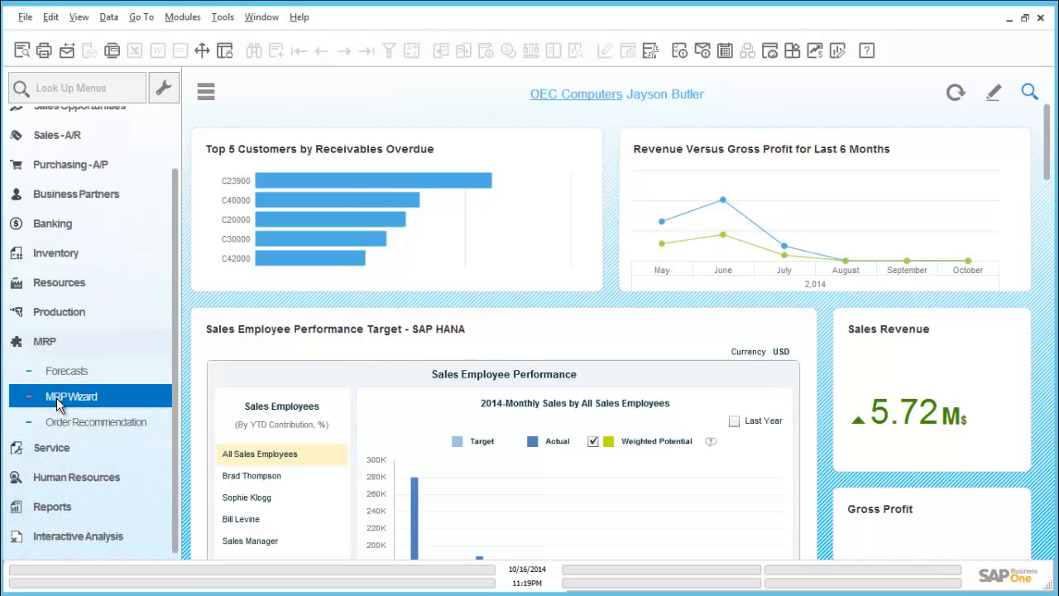
left_click(58, 400)
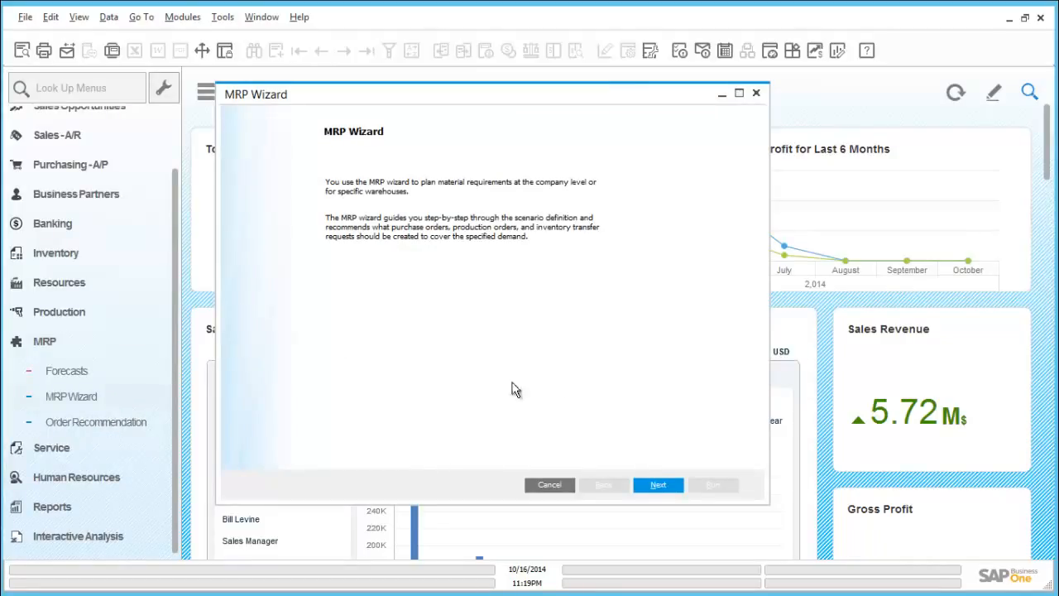
left_click(657, 487)
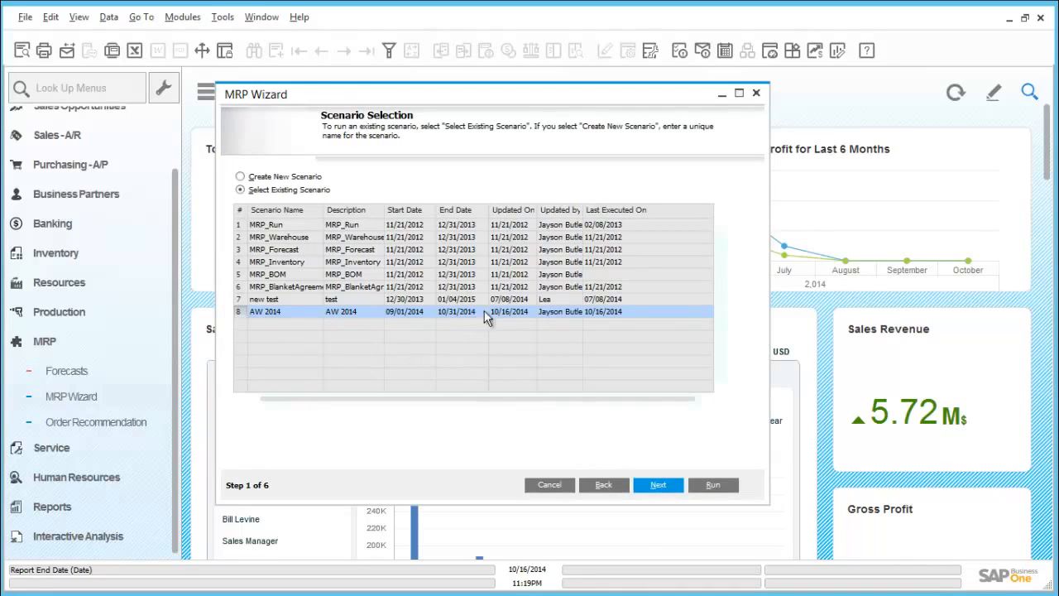
left_click(658, 485)
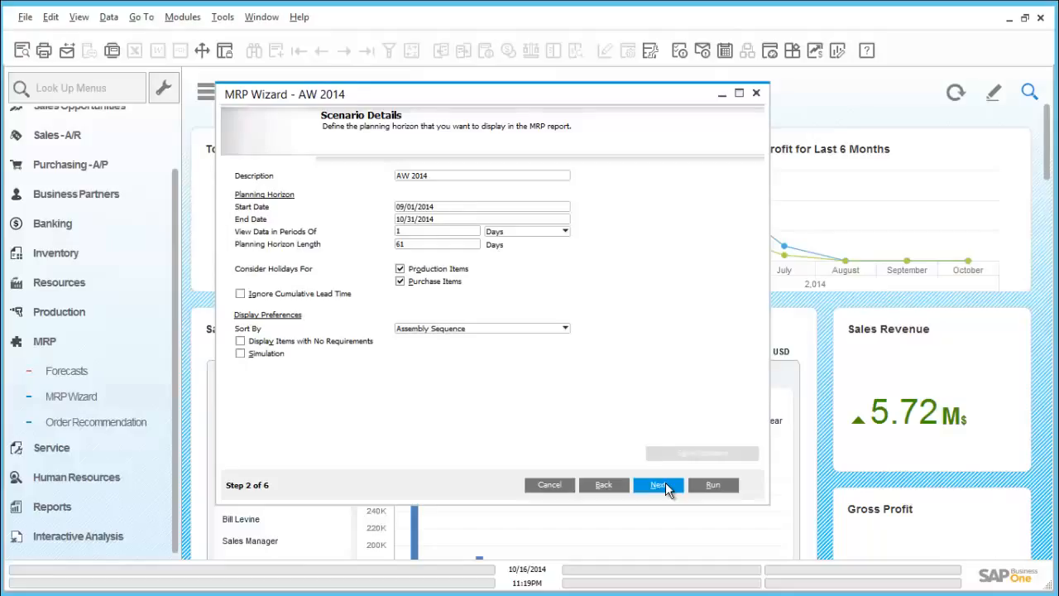
Step: Run the MRP scenario with its existing horizon, item and data source settings, and save the recommendations
left_click(659, 485)
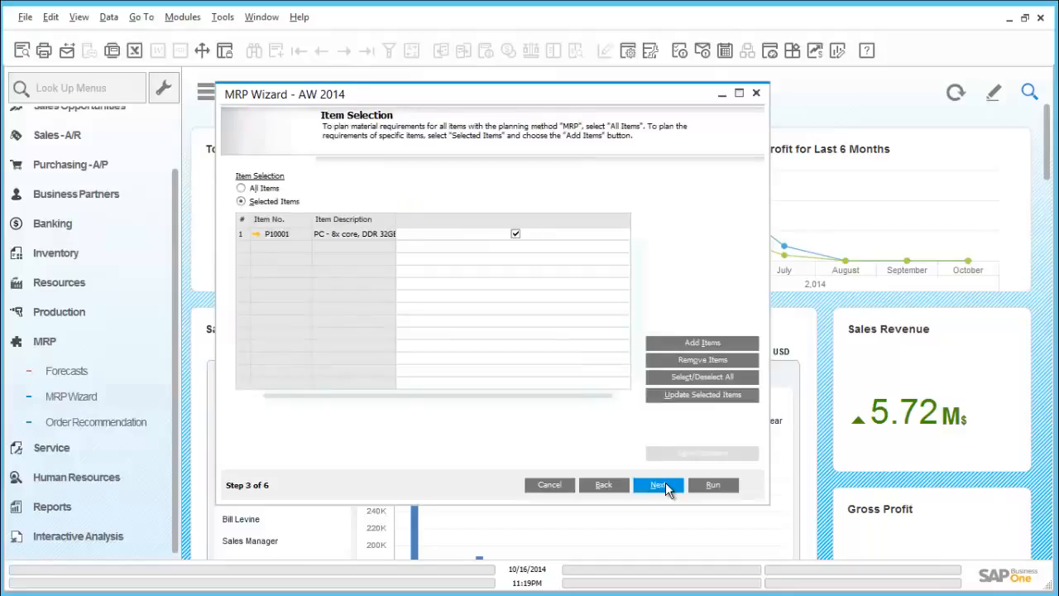
left_click(659, 485)
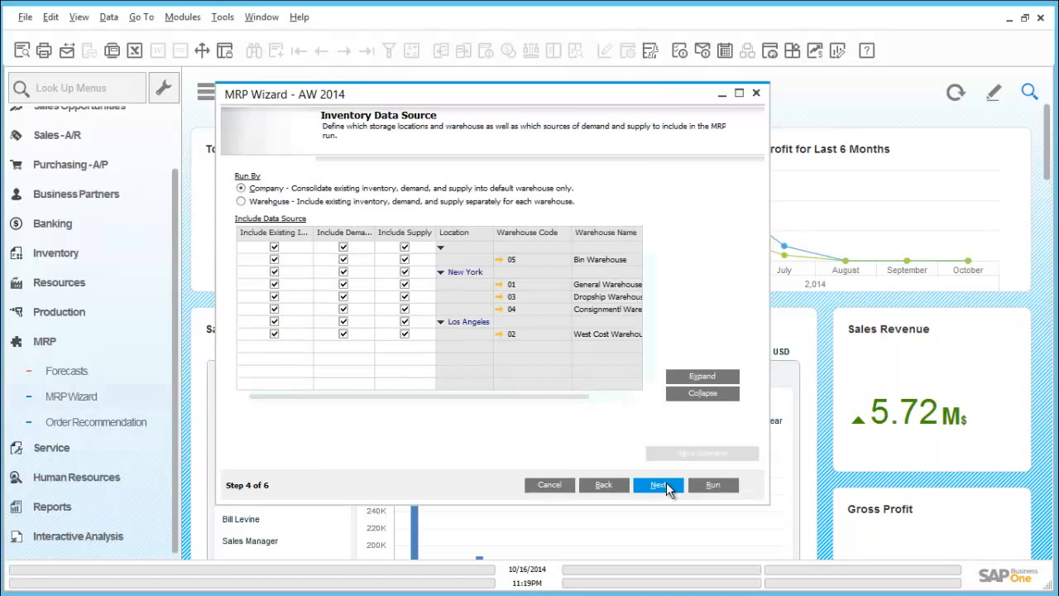
left_click(659, 485)
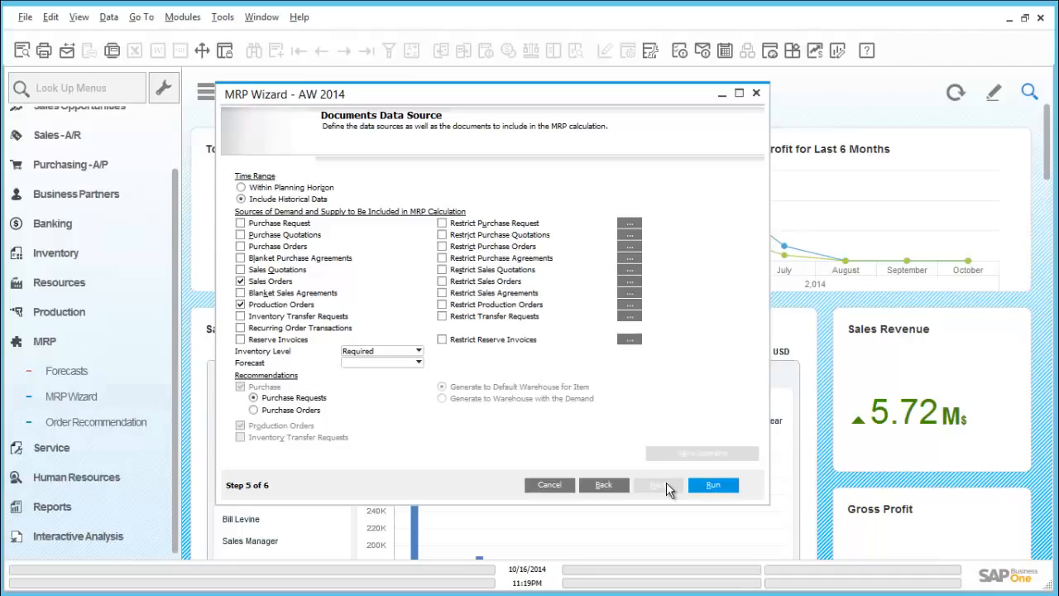
left_click(708, 488)
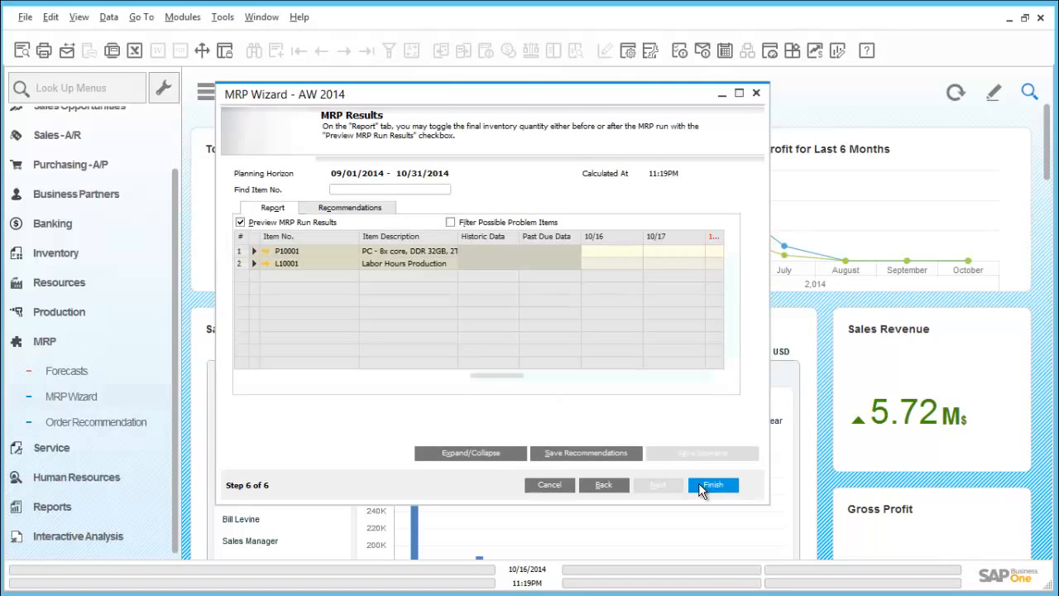
left_click(603, 453)
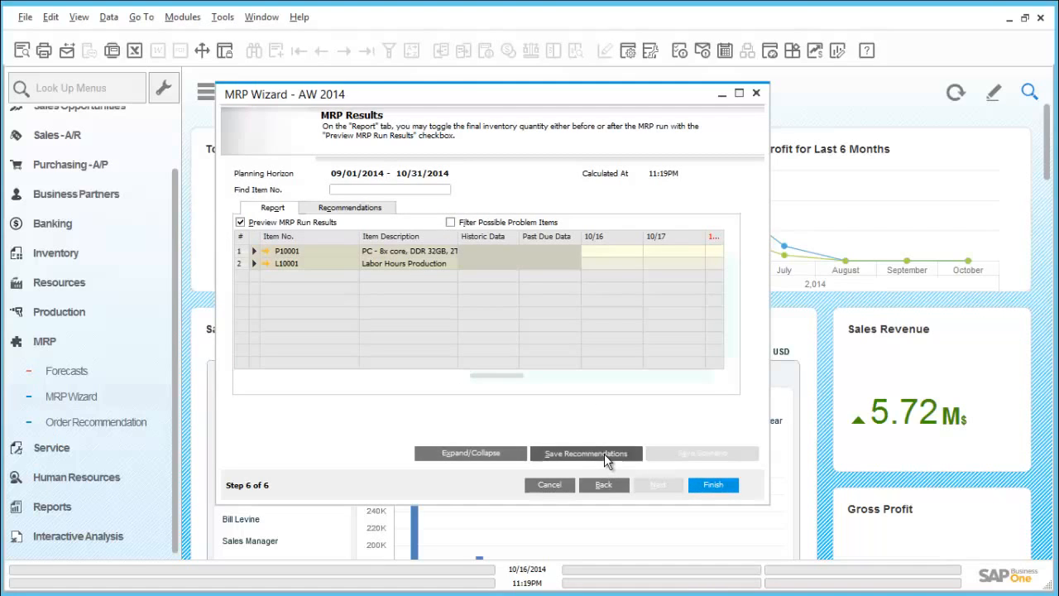
left_click(713, 486)
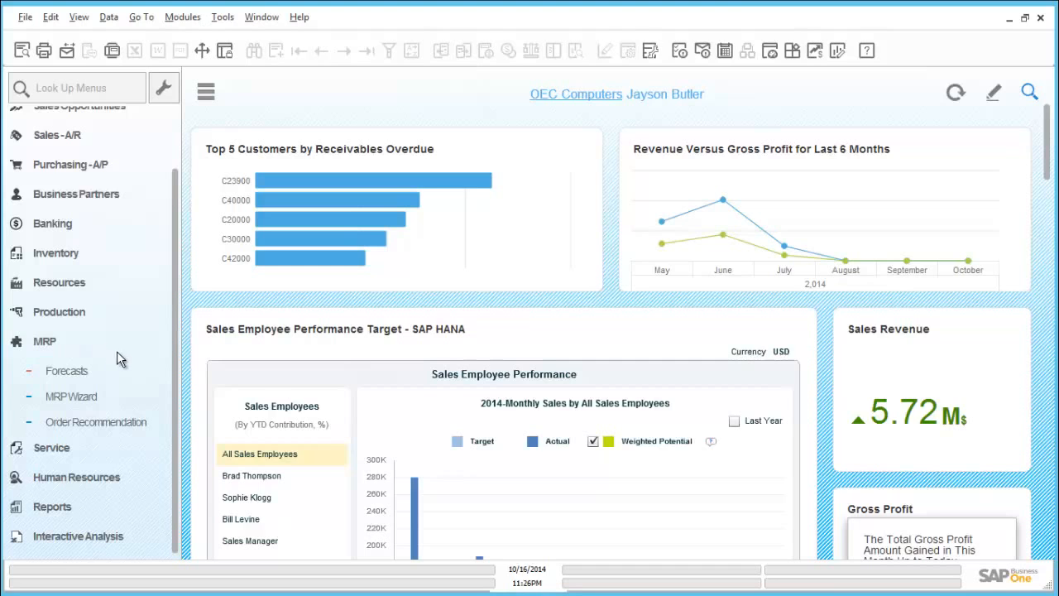
Step: List the order recommendations of all order types for scenario AW 2014
left_click(123, 422)
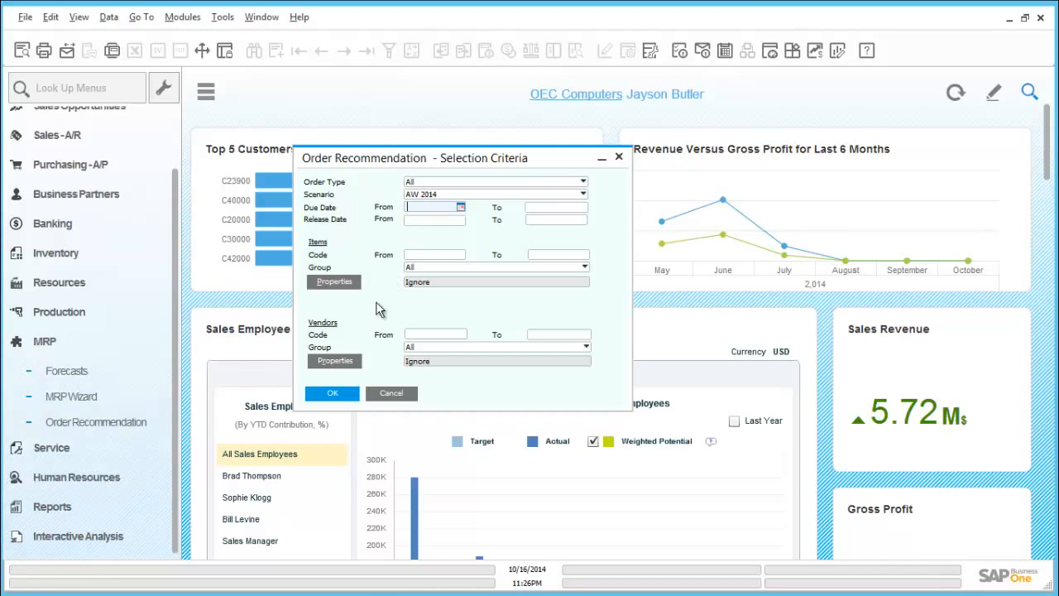
left_click(333, 393)
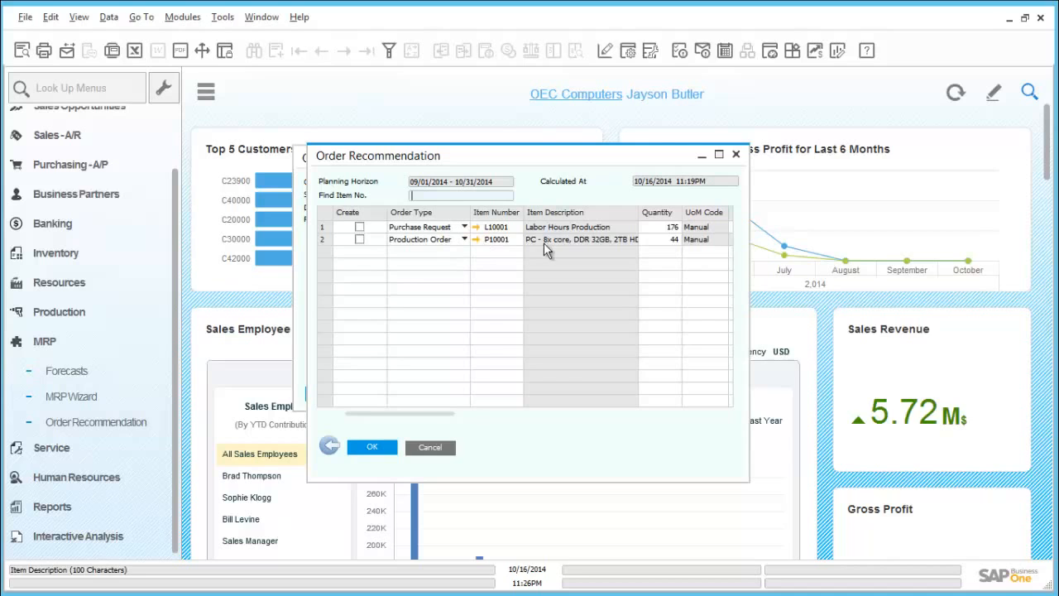
Step: Check the recommendation details for item P10001, create its recommended production order, and close the order recommendation windows
left_click_drag(443, 412, 509, 409)
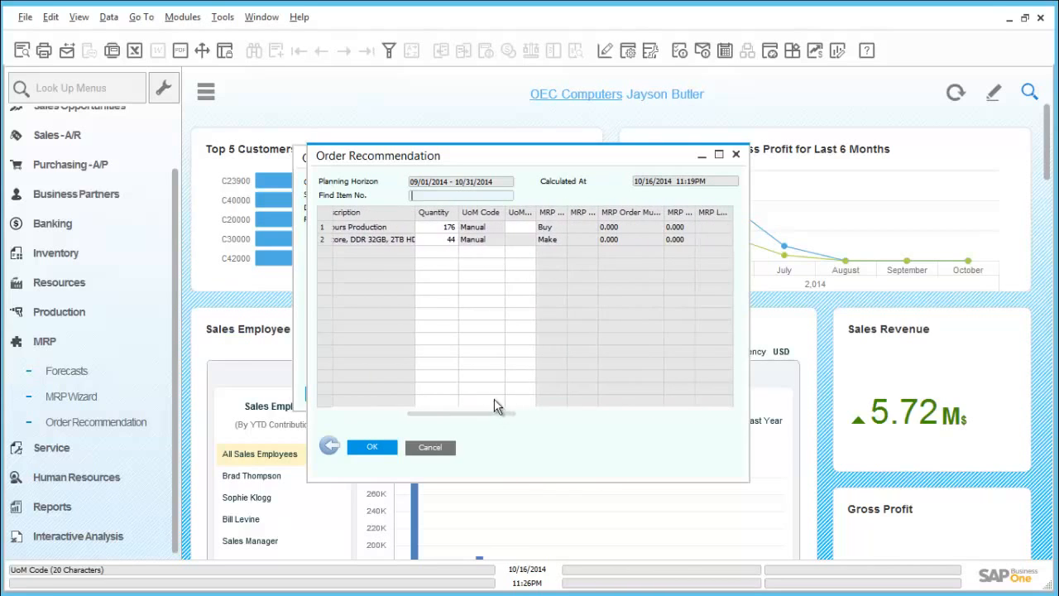
left_click(440, 241)
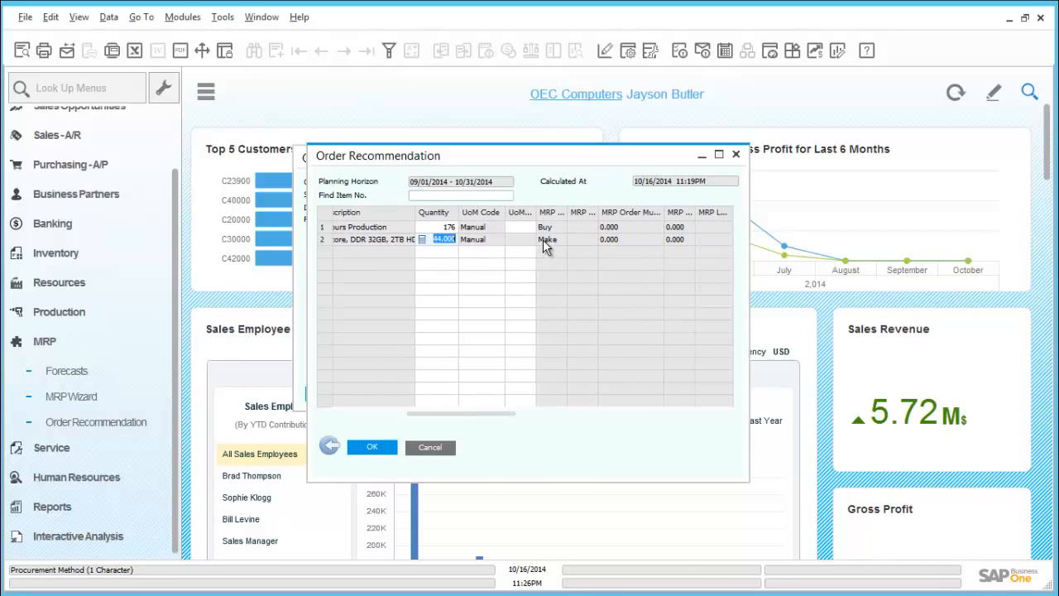
left_click_drag(515, 412, 577, 406)
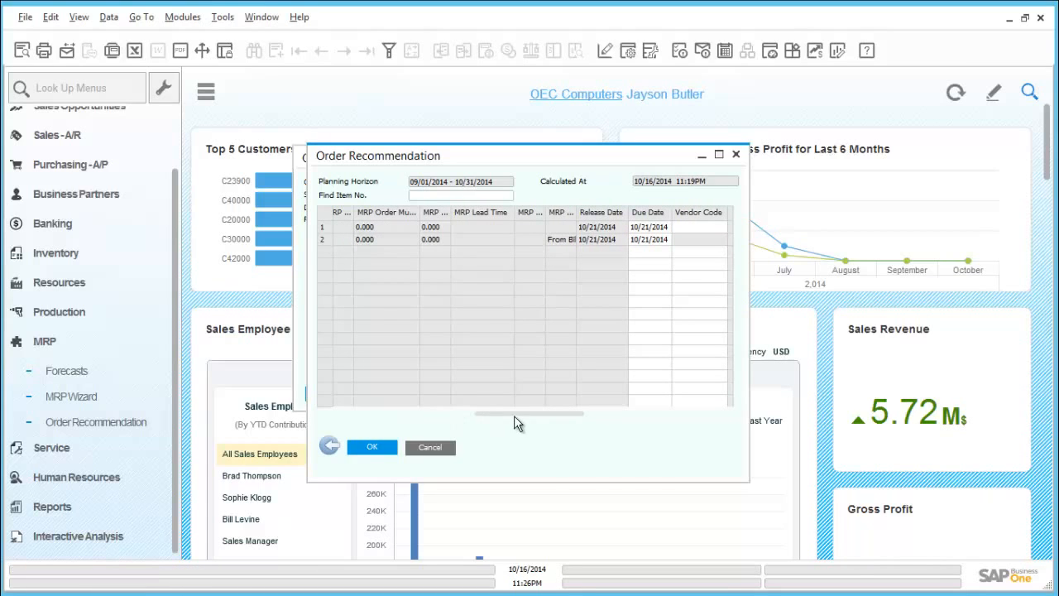
left_click_drag(501, 413, 344, 413)
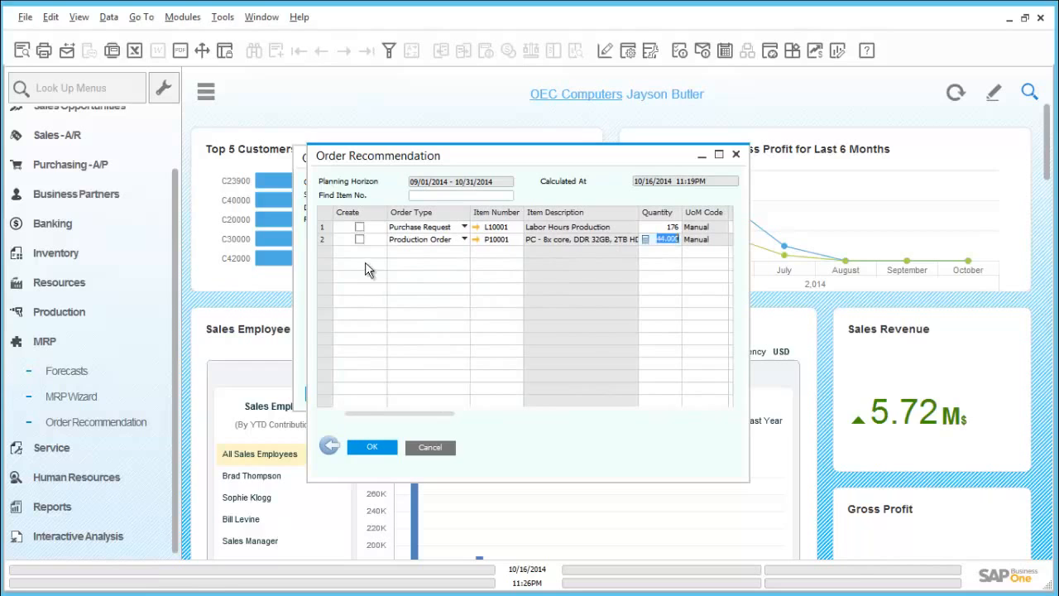
left_click(360, 240)
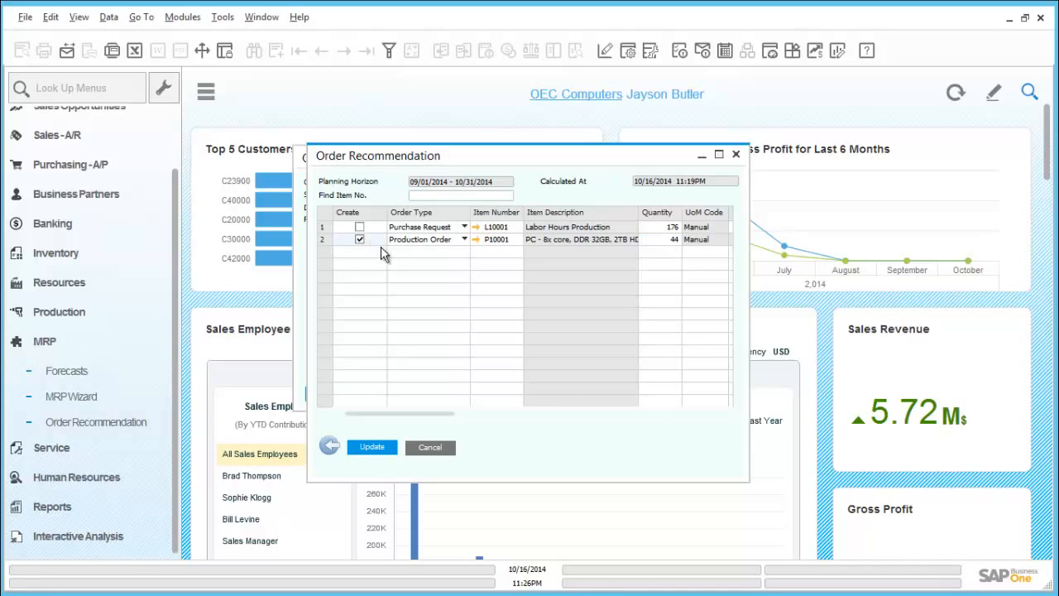
left_click(391, 450)
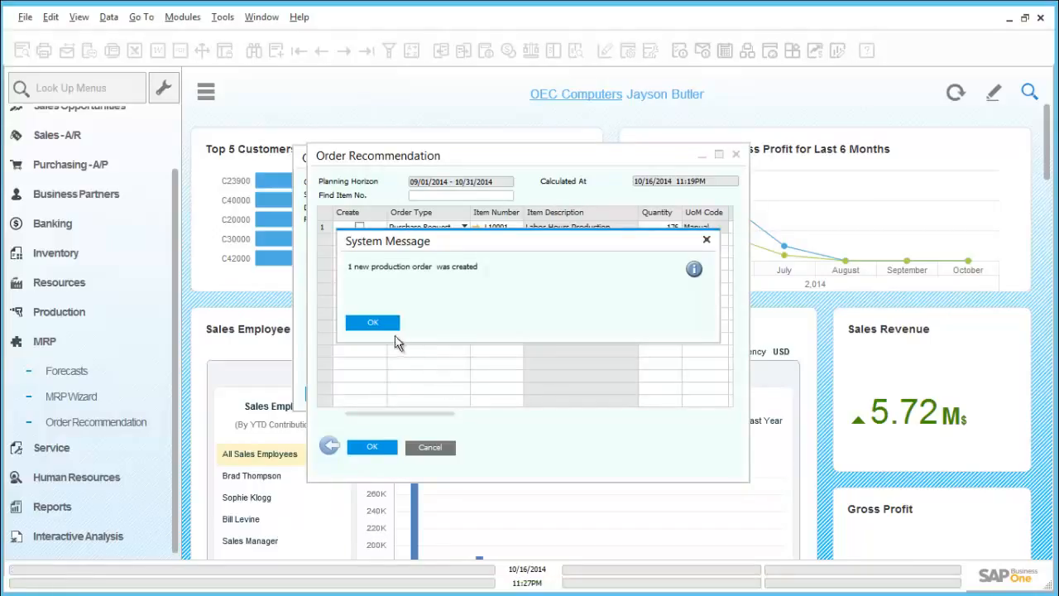
left_click(373, 323)
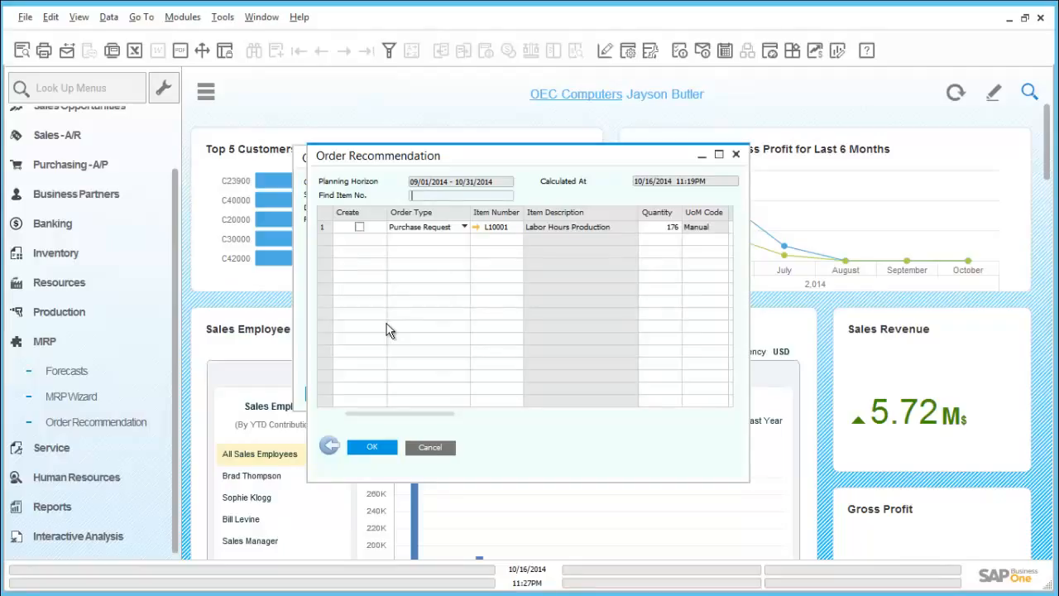
left_click(385, 450)
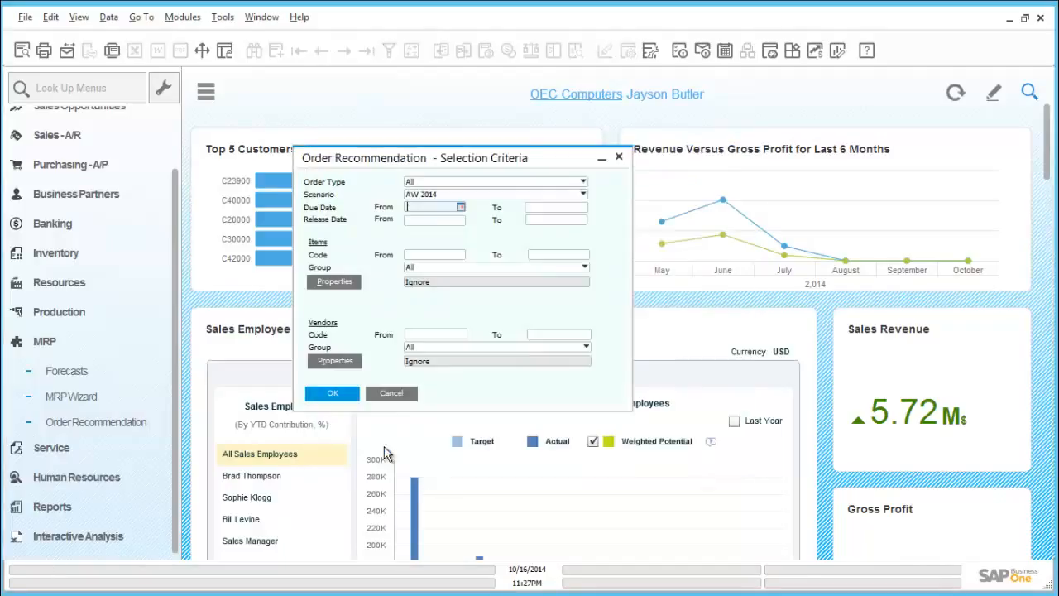
left_click(394, 394)
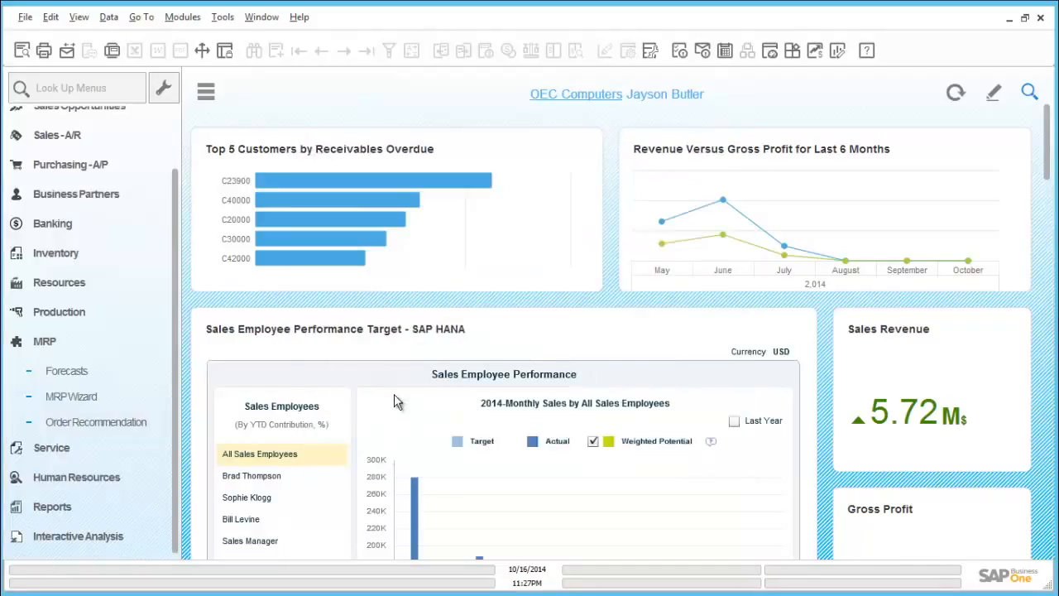
Step: Find the planned production order for product P10005 (PC 5000) by its document number and review its components
left_click(144, 341)
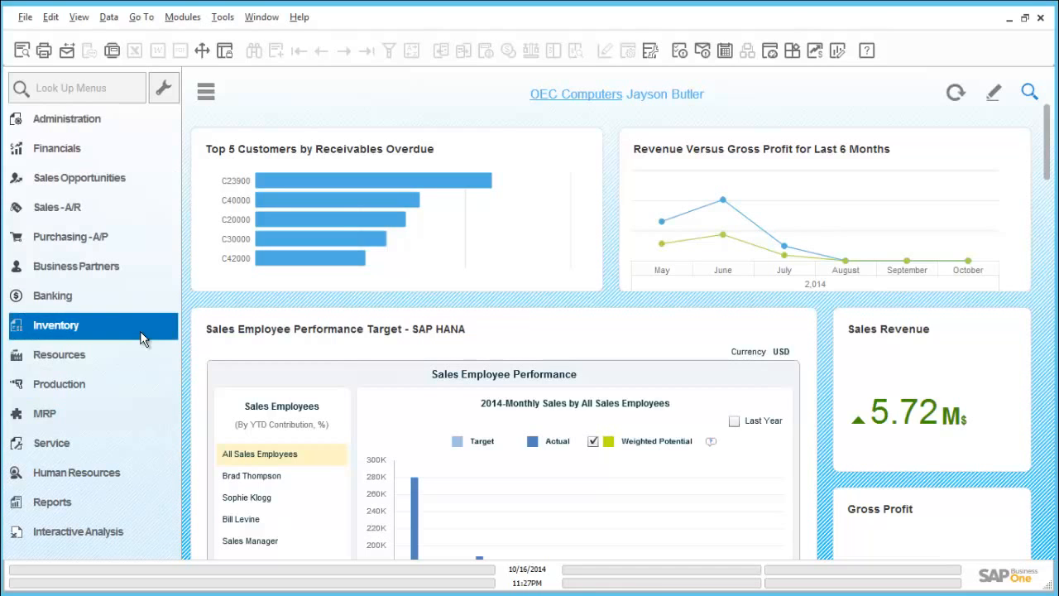
left_click(79, 384)
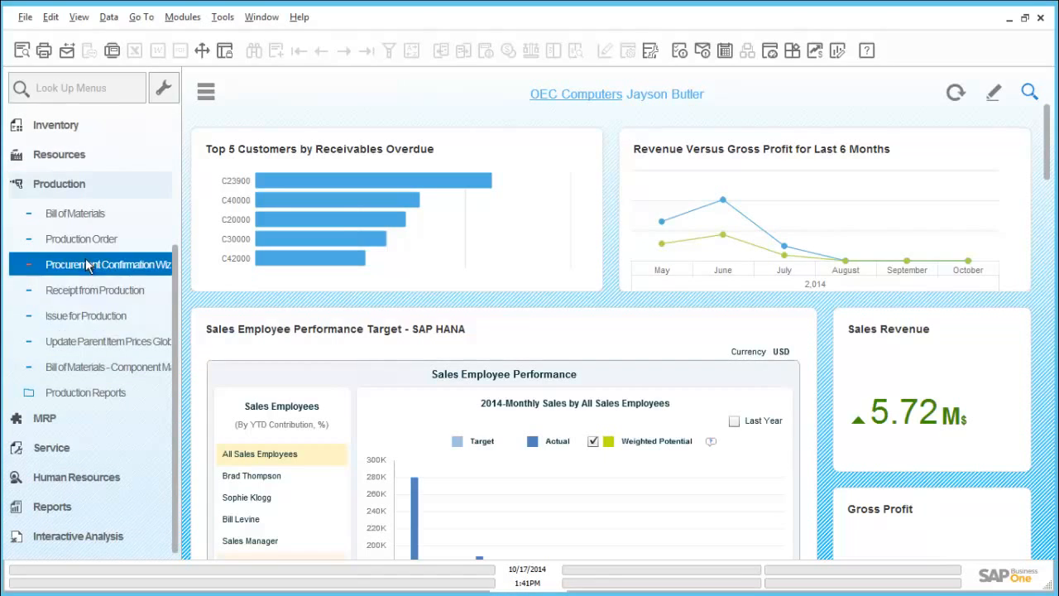
left_click(91, 240)
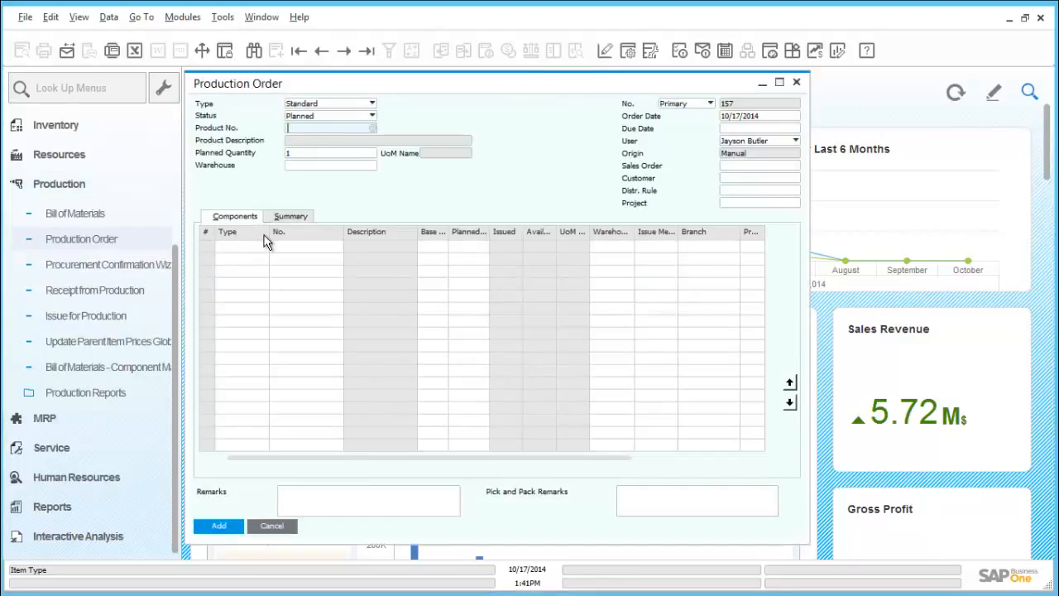
key("ctrl+f")
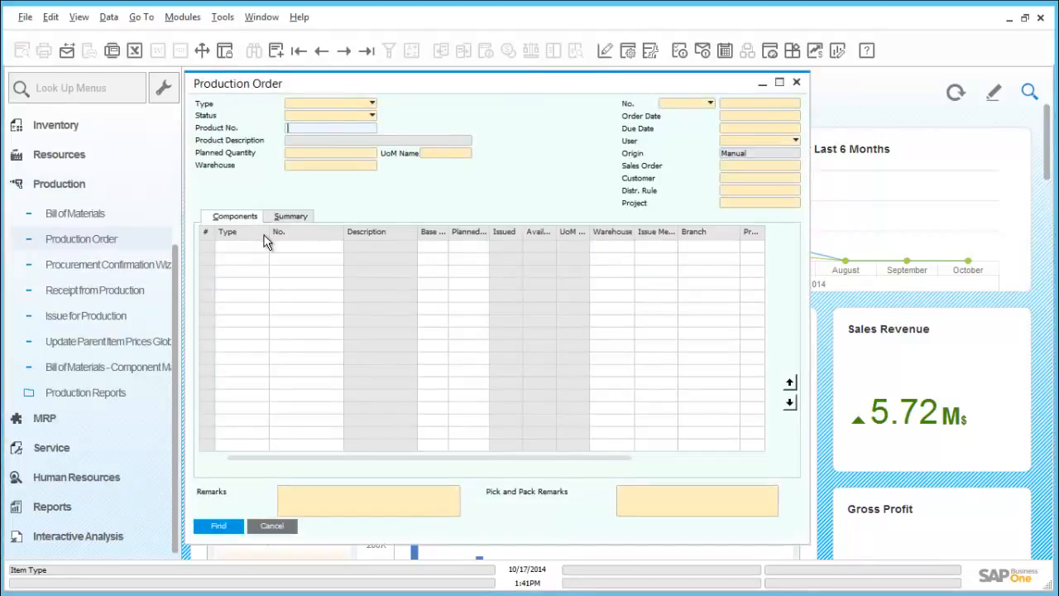
left_click(762, 105)
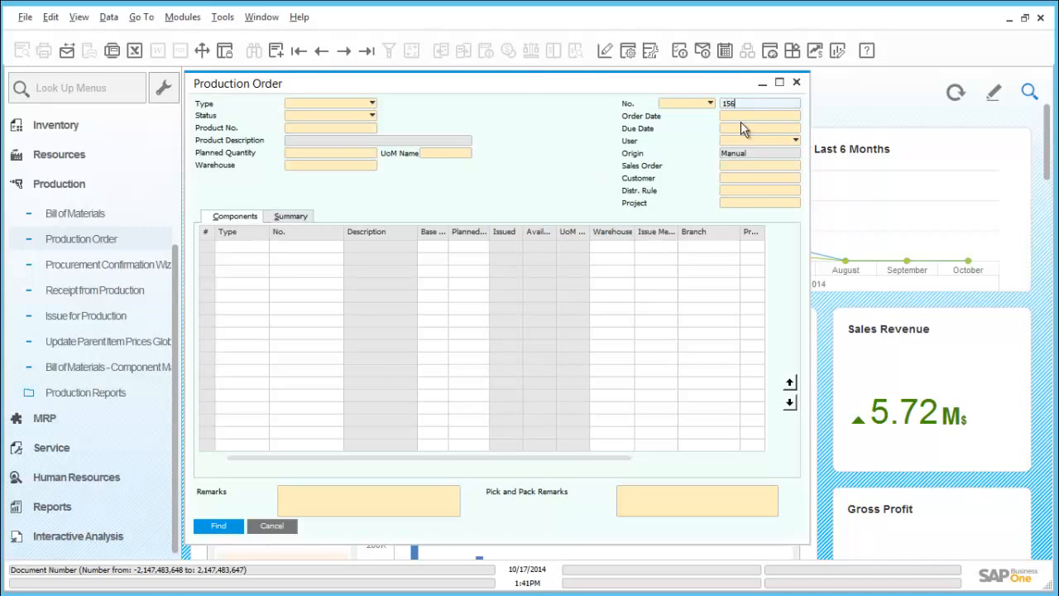
type("156")
left_click(218, 525)
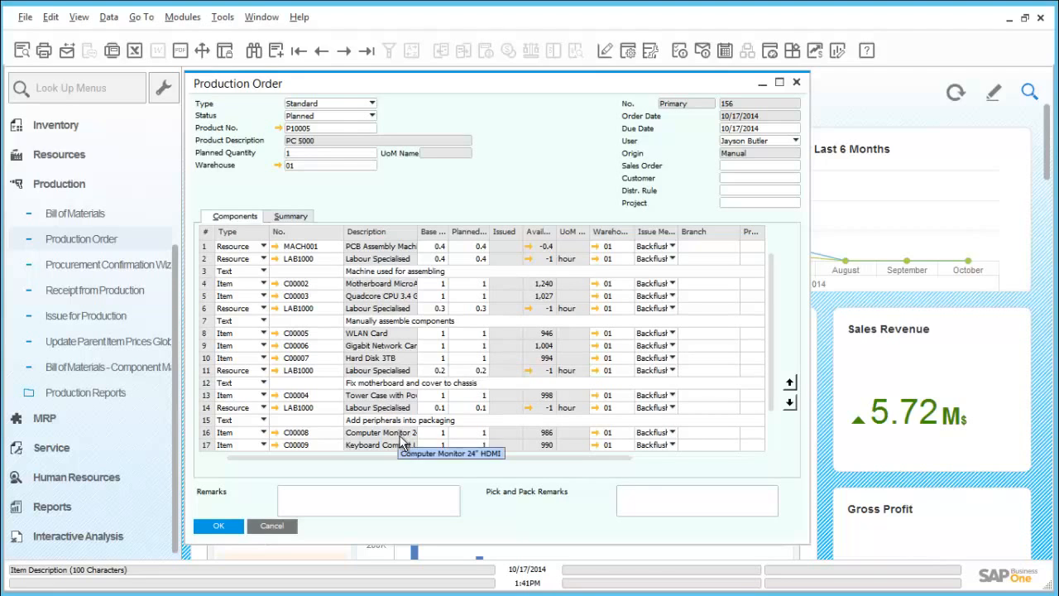
left_click_drag(772, 386, 768, 337)
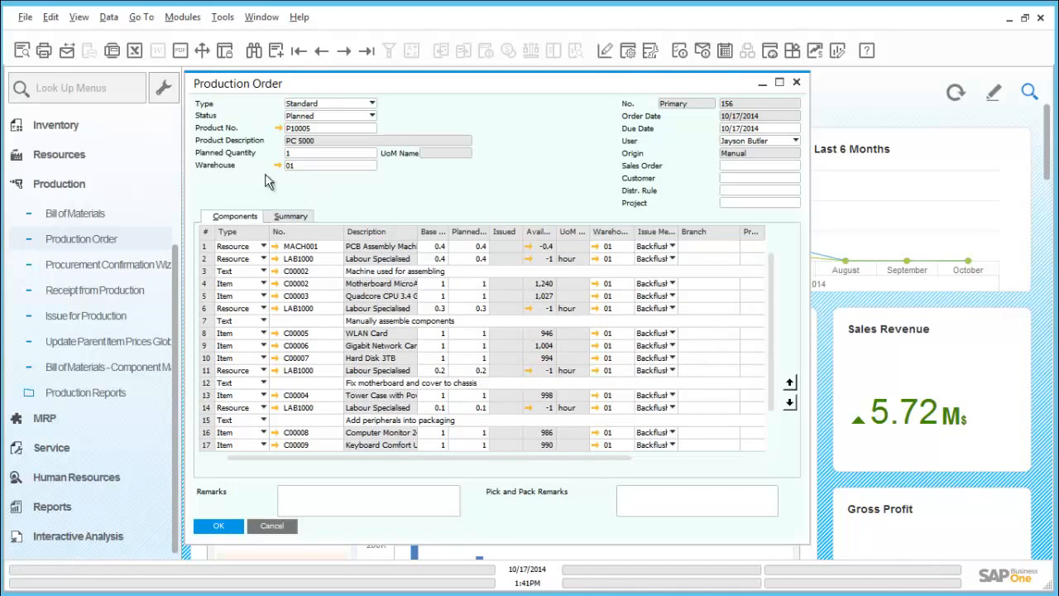
Step: Review the production order's print preview and the bill of materials of product P10005, closing both
left_click(20, 58)
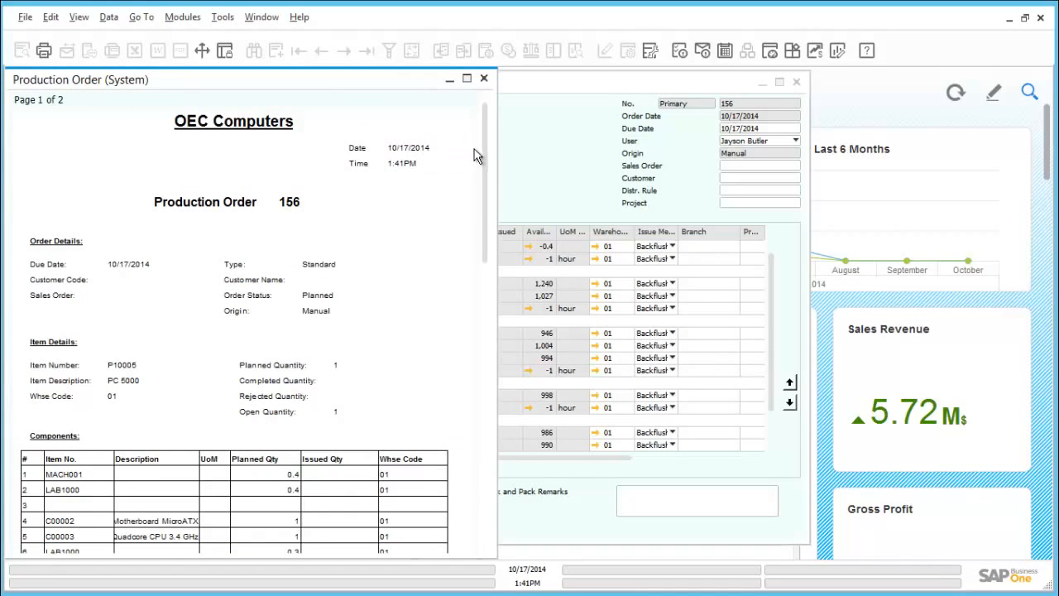
mouse_move(488, 155)
left_mouse_down()
mouse_move(487, 251)
mouse_move(488, 142)
left_mouse_up()
left_click(485, 79)
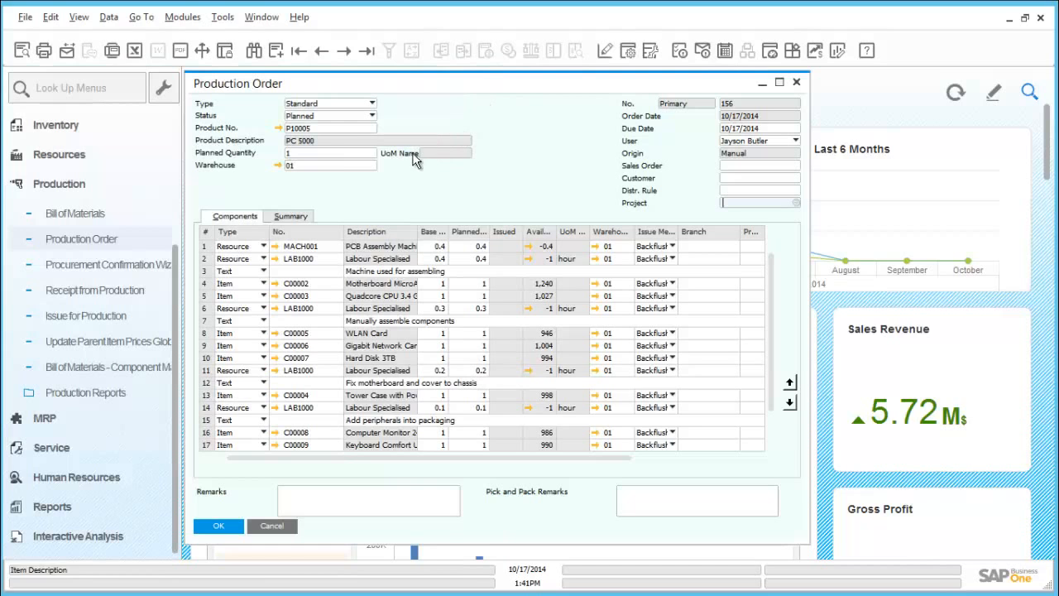
left_click(280, 128)
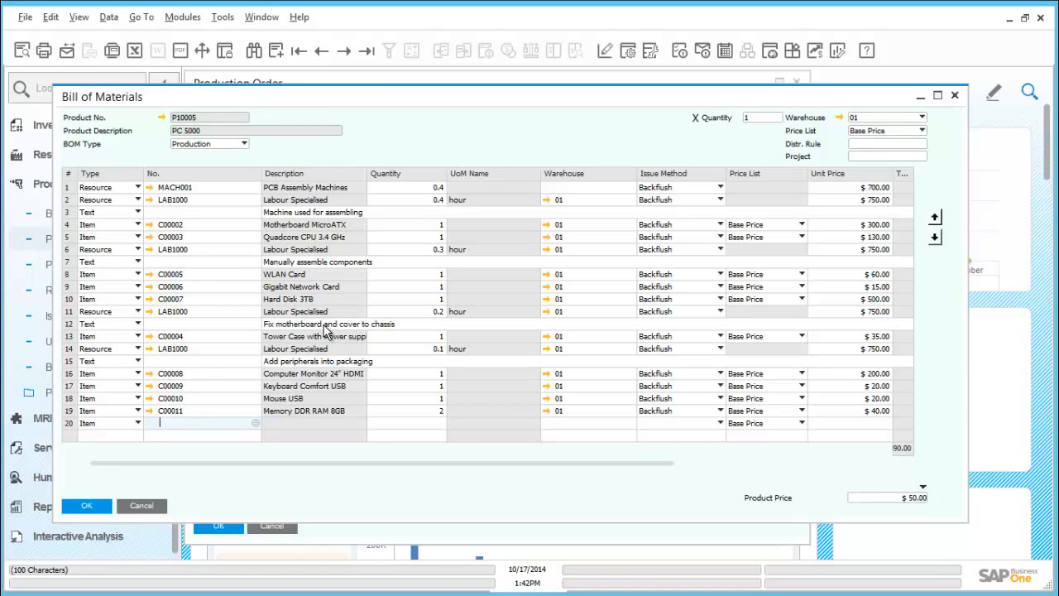
left_click(86, 506)
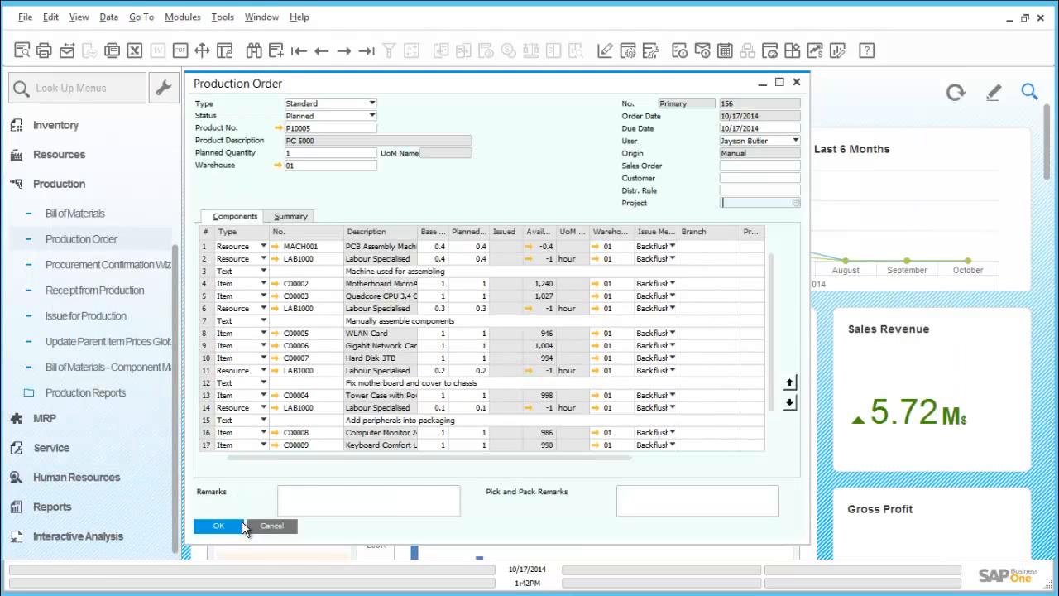
Step: Set the status of the PC 5000 production order to Released and save the order
left_click(338, 116)
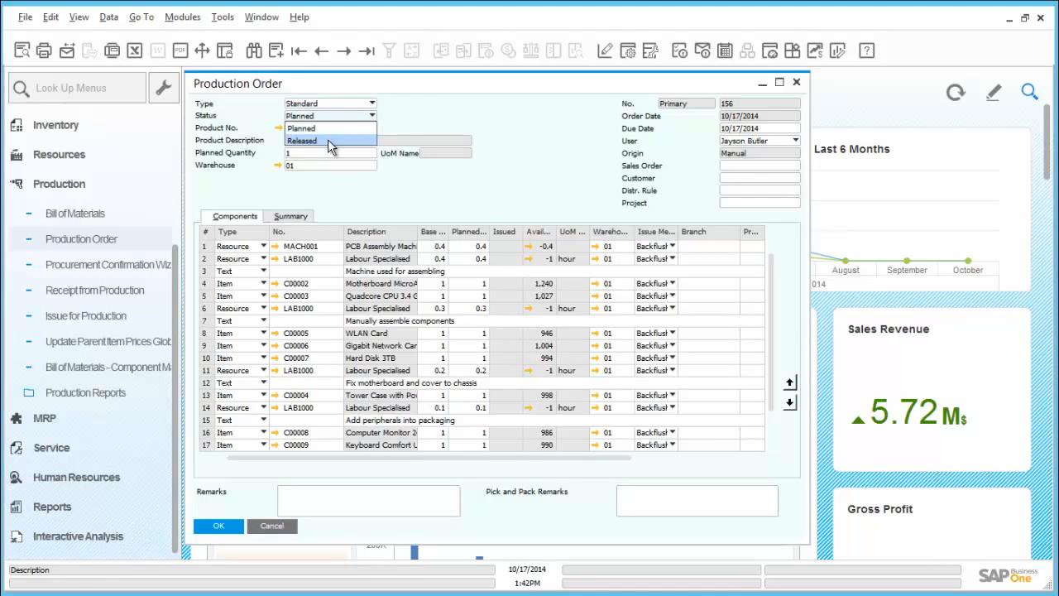
left_click(328, 141)
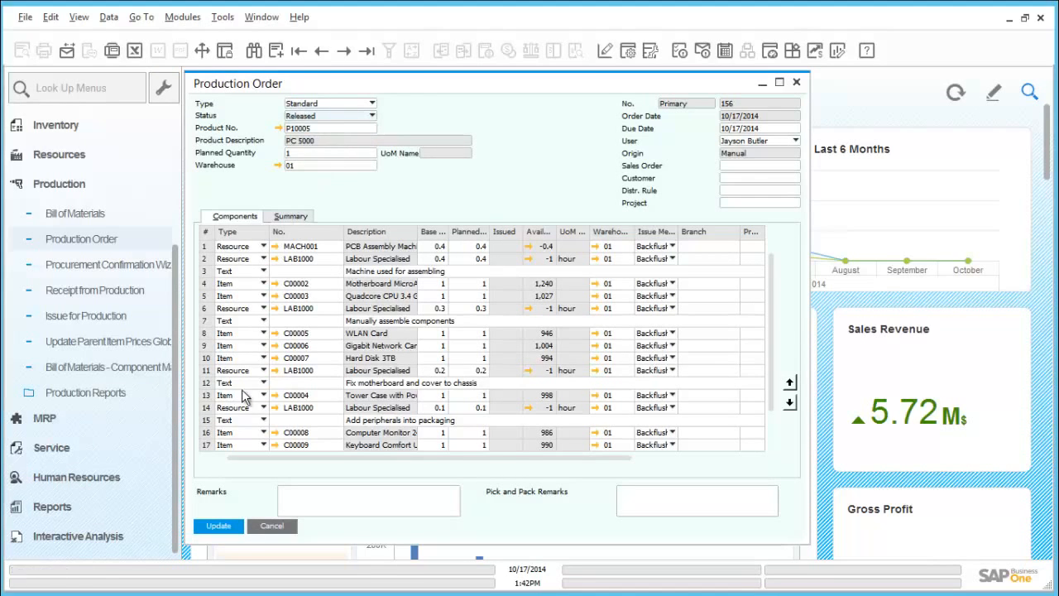
left_click(210, 530)
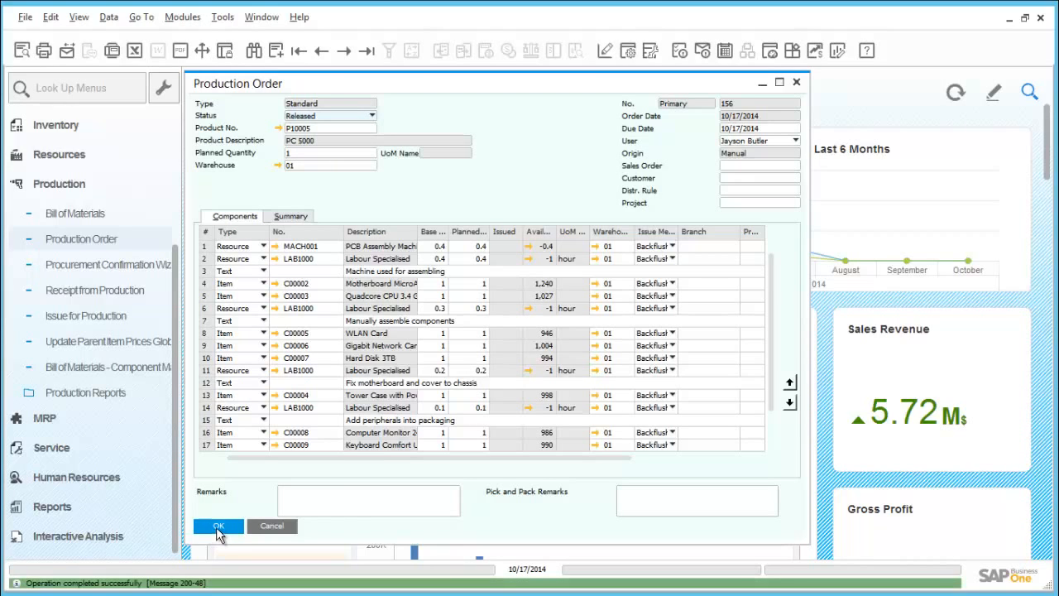
left_click(220, 531)
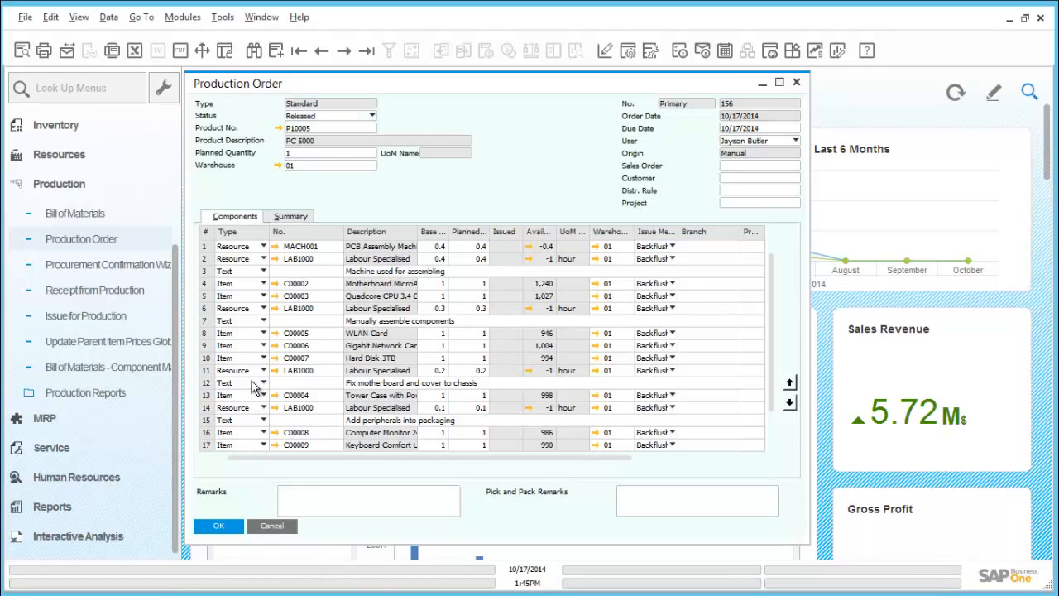
Step: Review the capacity and planning data of machine resource MACH001 from the production order's components
left_click(275, 248)
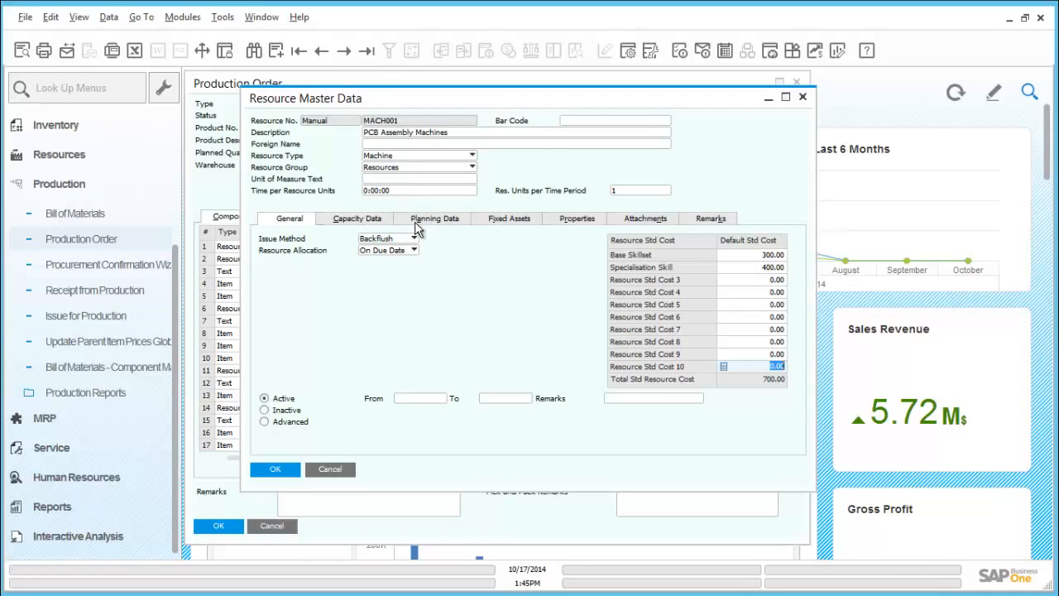
left_click(375, 220)
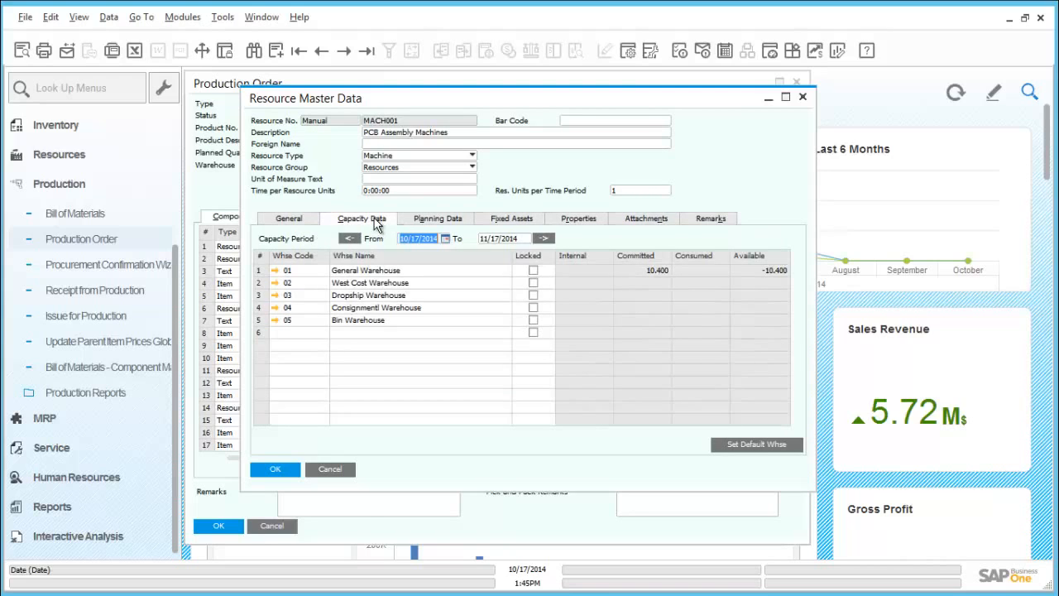
left_click(424, 220)
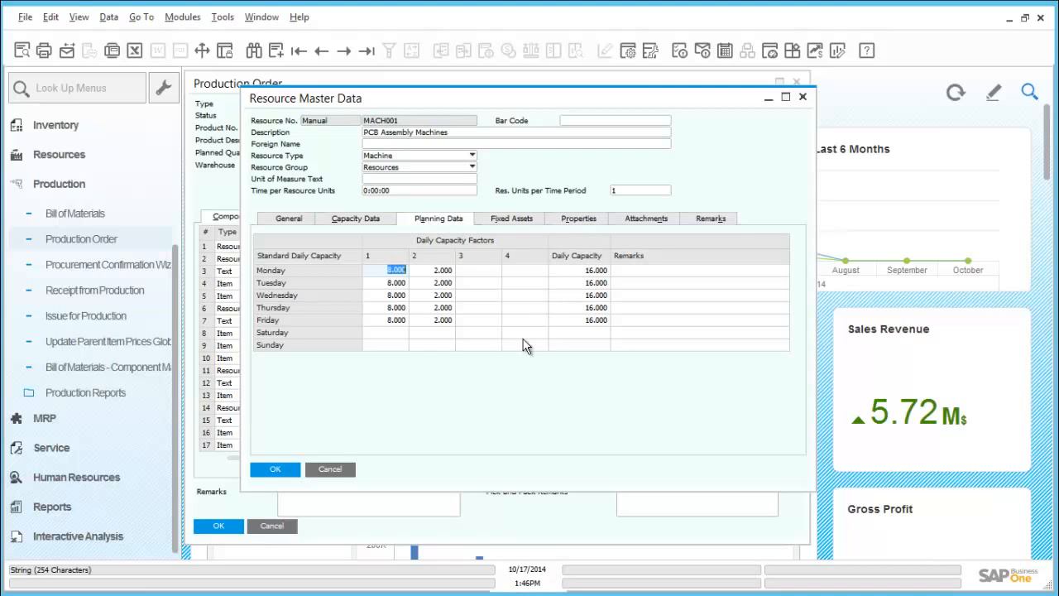
left_click(284, 472)
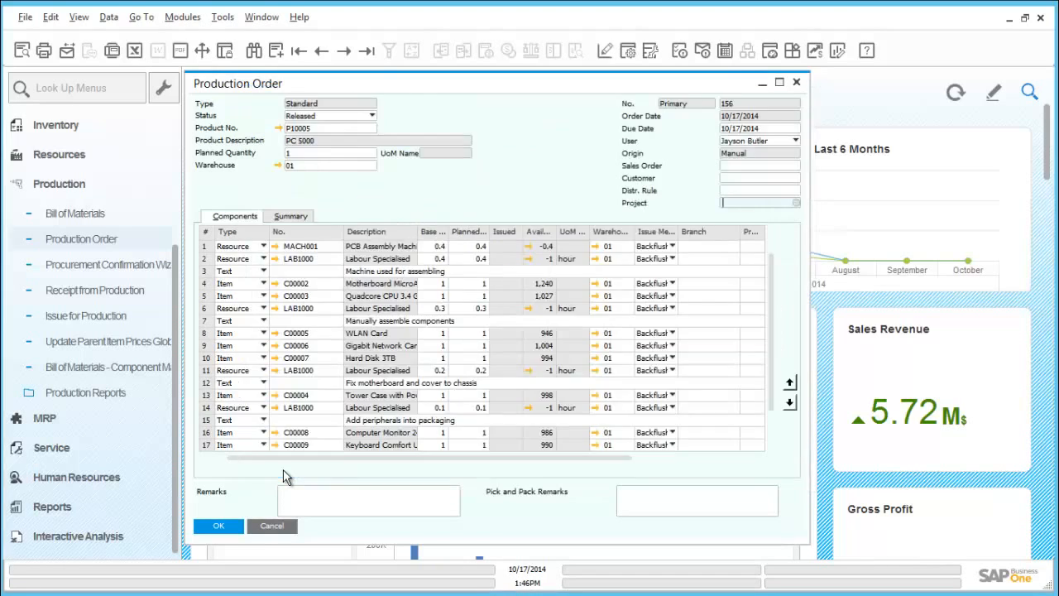
Step: Review the capacity and planning data of labor resource LAB1000, and close the production order
left_click(275, 259)
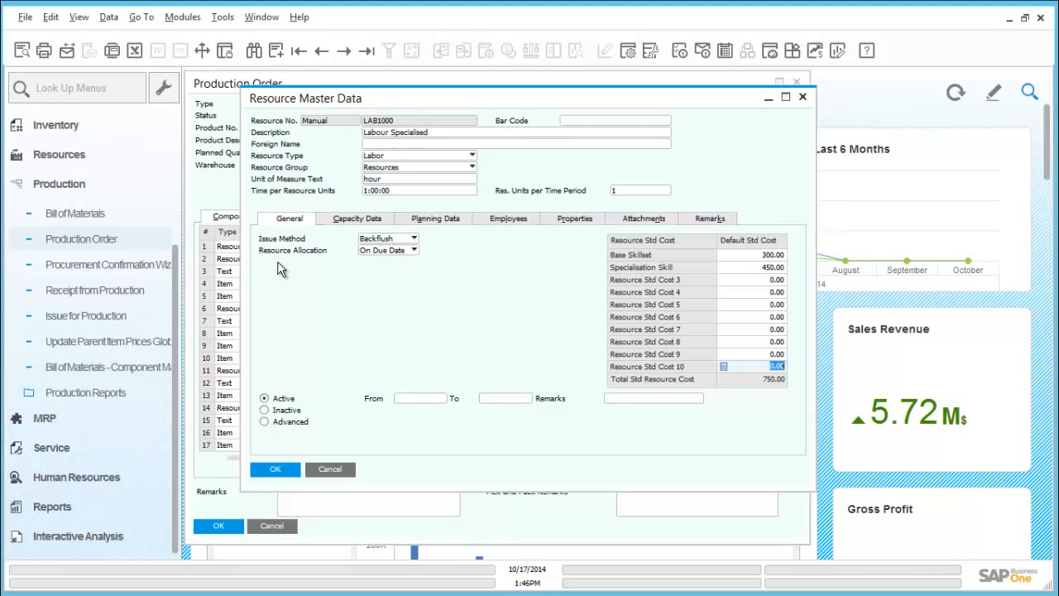
left_click(360, 220)
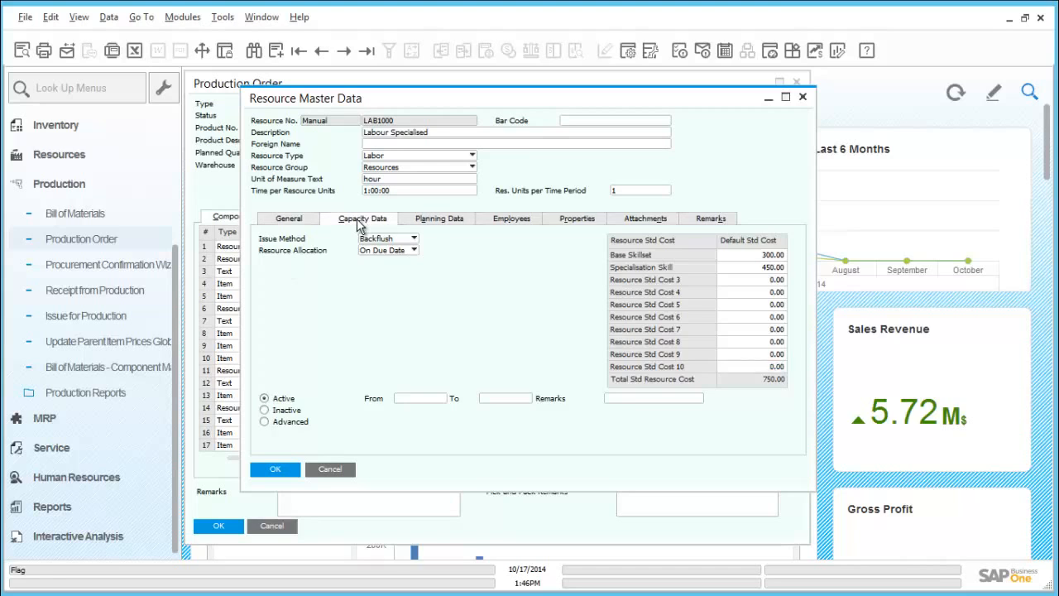
left_click(414, 223)
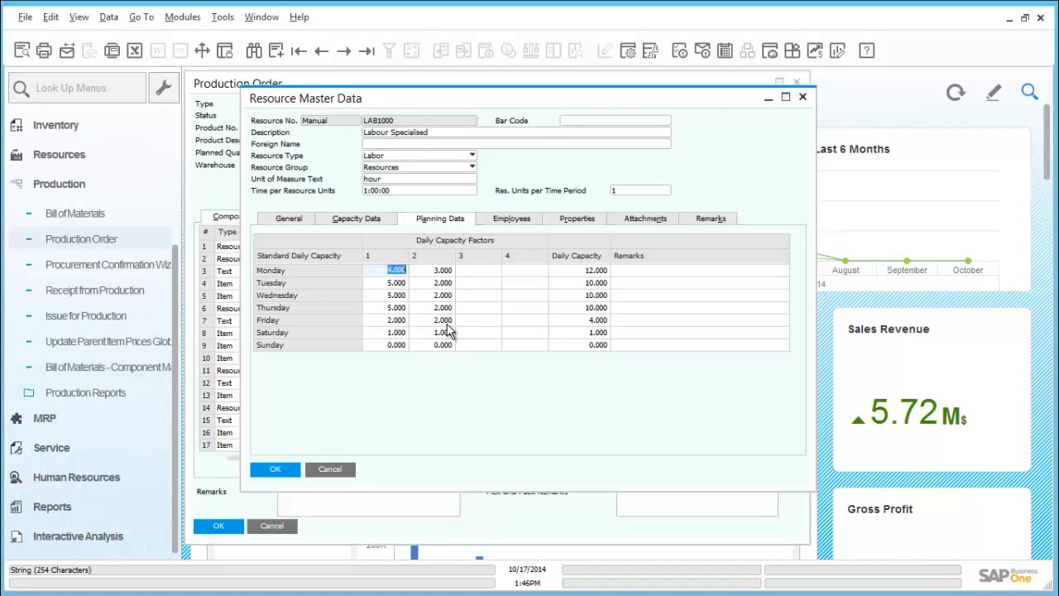
left_click(284, 469)
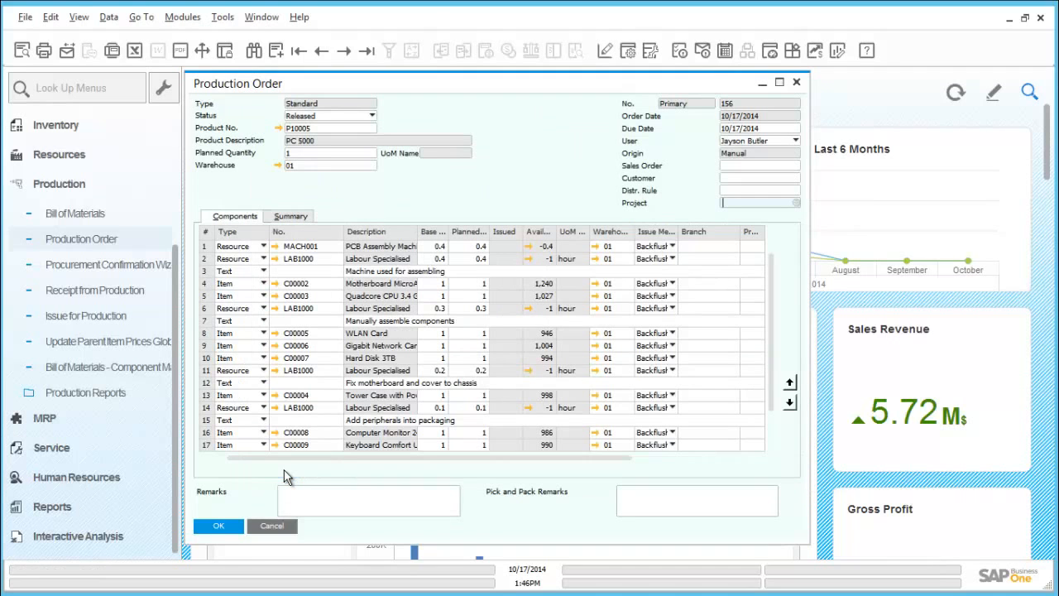
left_click(223, 528)
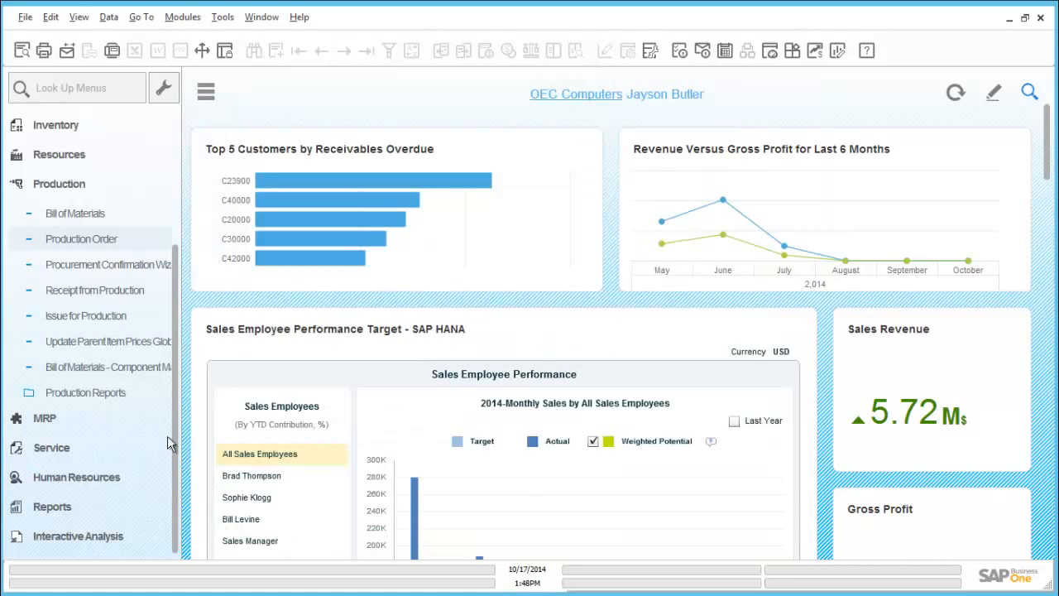
Step: Review the statuses of the latest production orders in the Open Items List report and close it
left_click(95, 396)
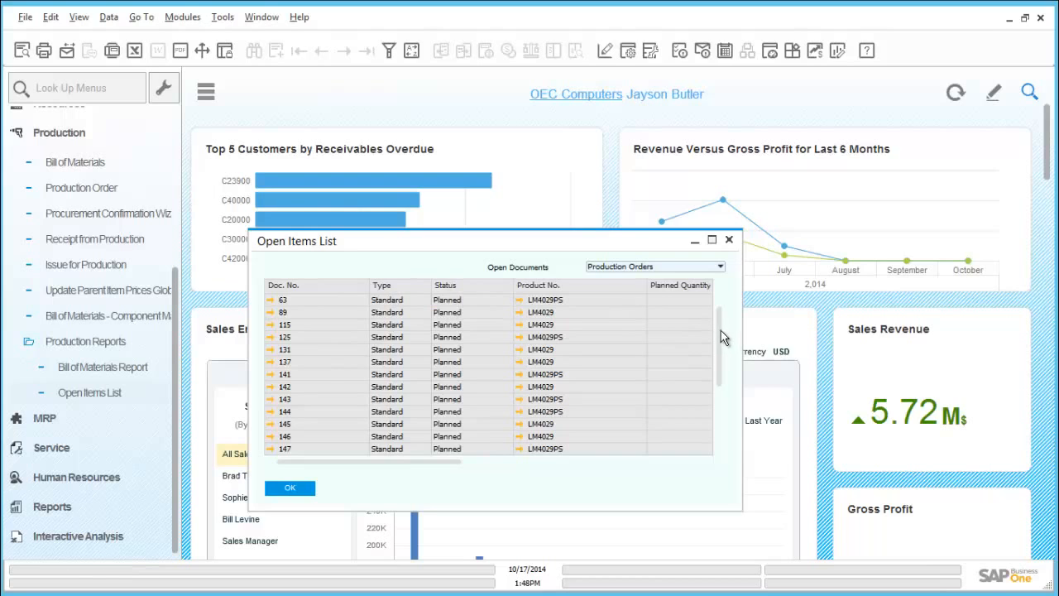
left_click_drag(719, 329, 724, 400)
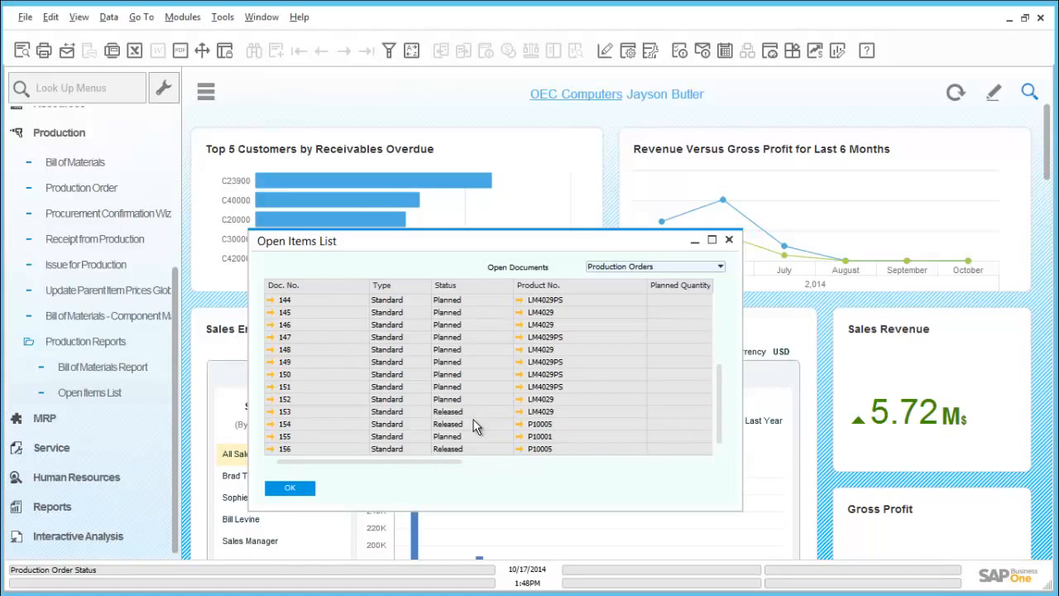
left_click(300, 489)
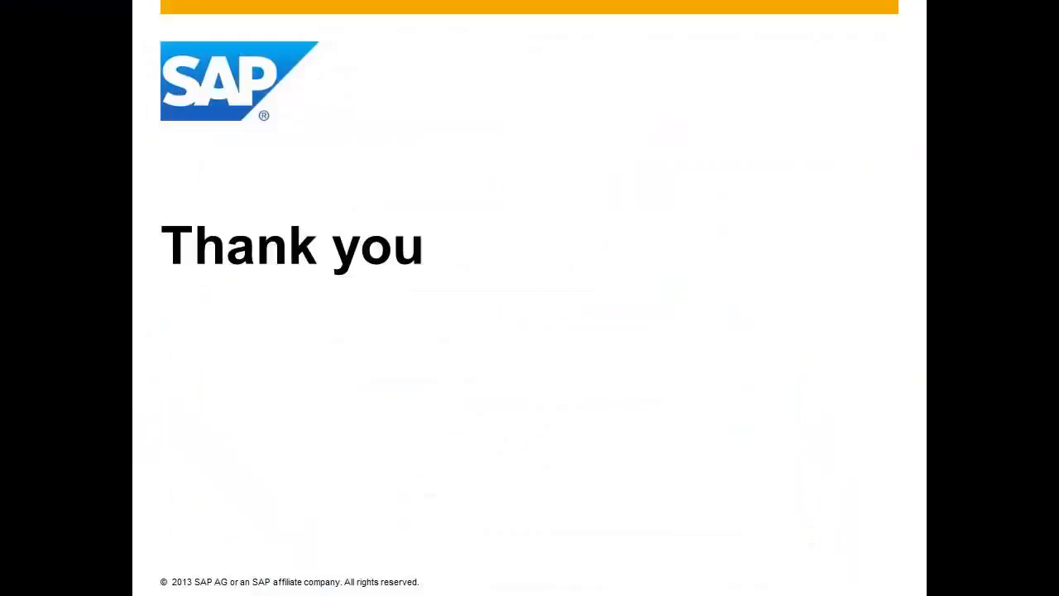